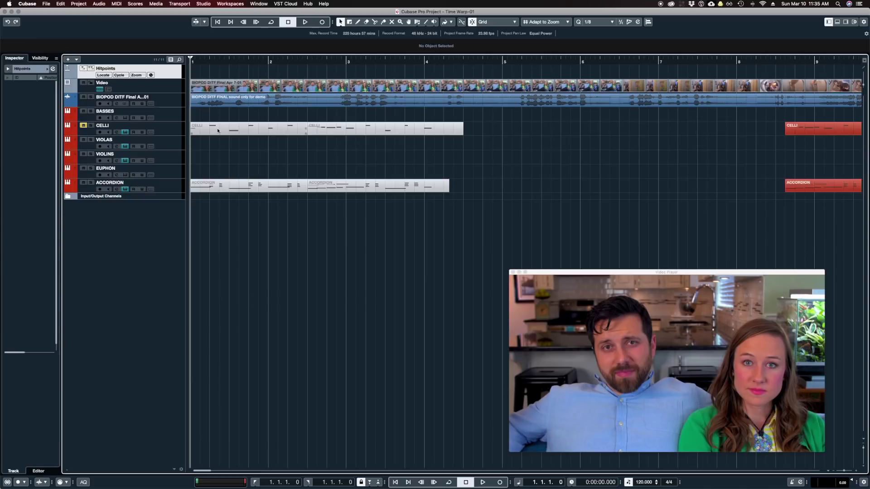
- Play the opening of the cue against the video and look up the command for adding a marker track
key("space")
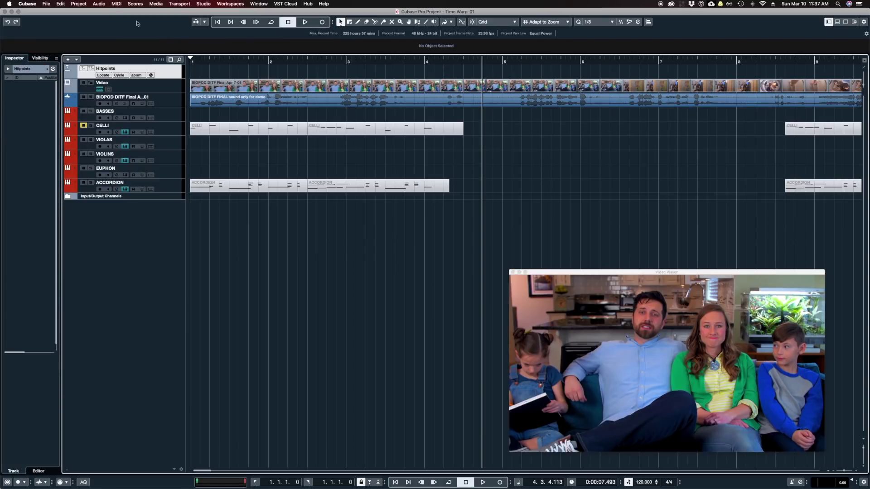
left_click(84, 2)
mouse_move(86, 13)
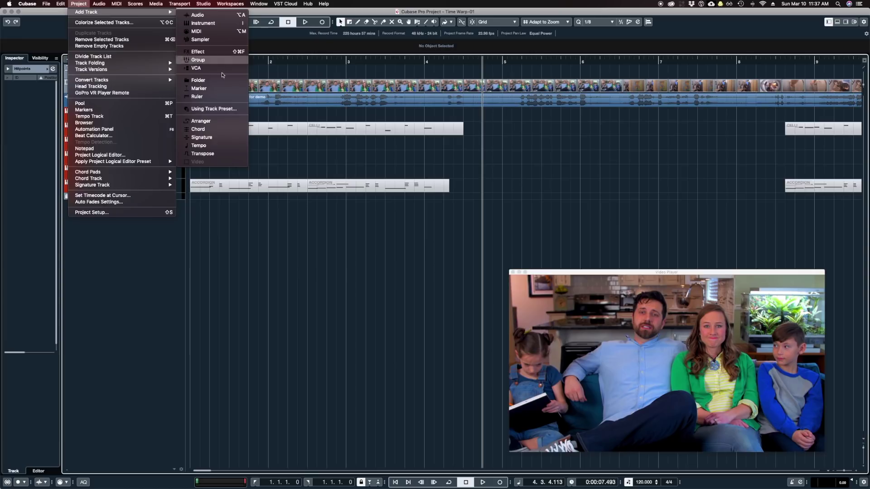
left_click(222, 88)
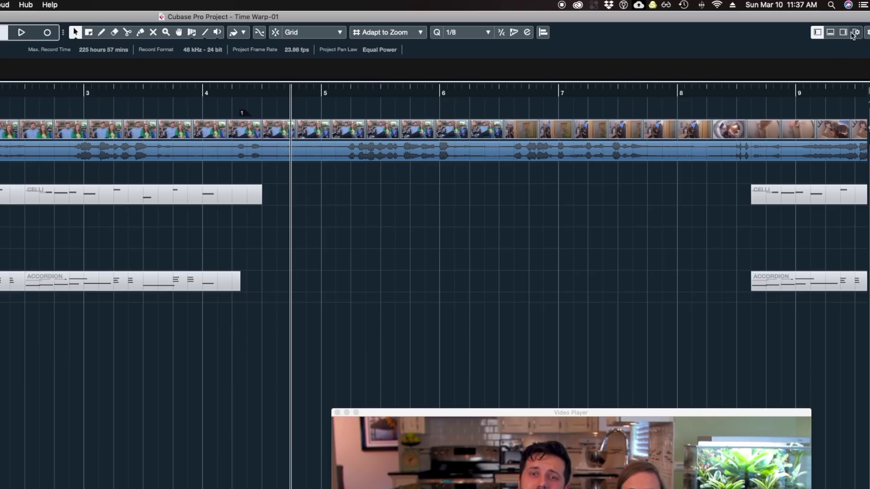
- Show the info line and name the first marker on the Hitpoints track "Glub Glub"
left_click(857, 33)
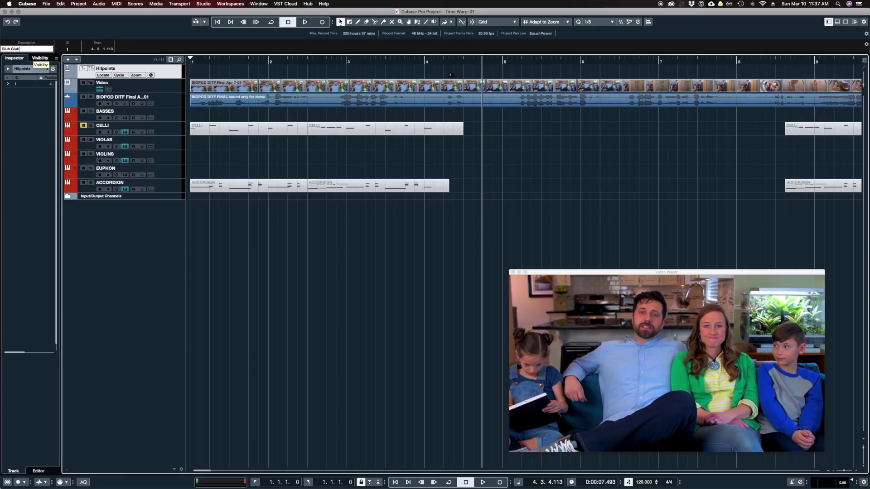
left_click(488, 68)
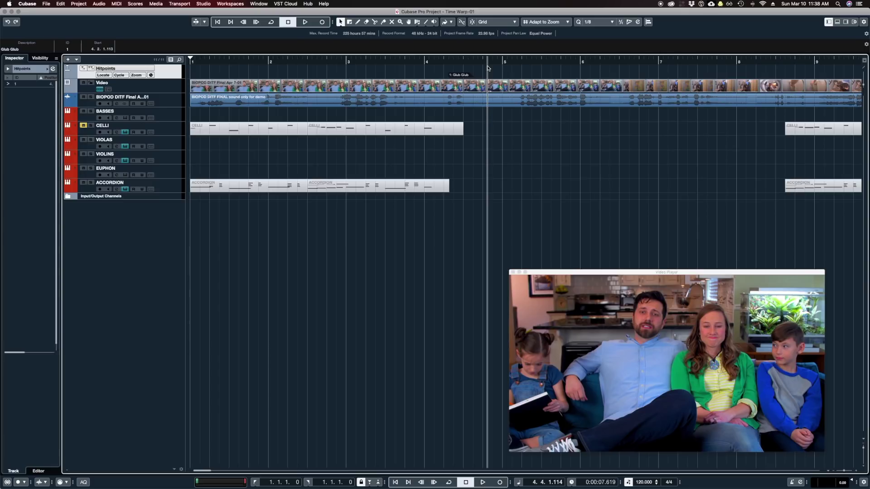
- Play on from the first marker through the next scene change and place a second marker near that cut
key("space")
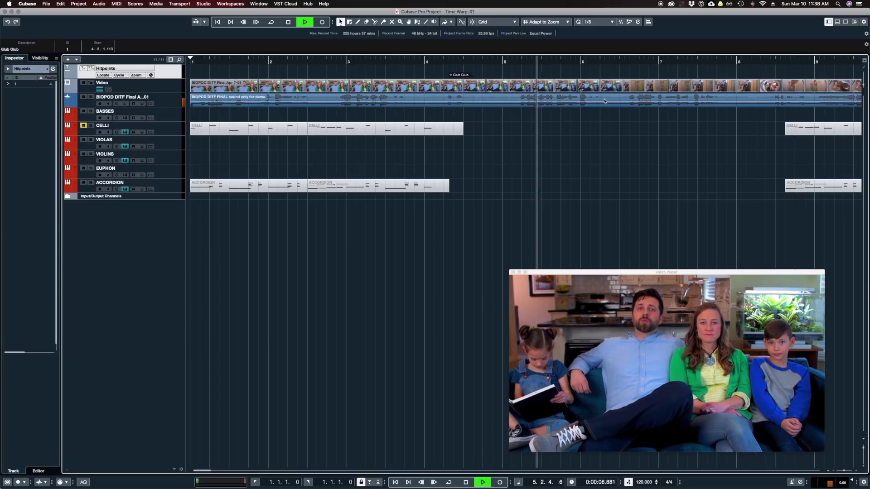
key("space")
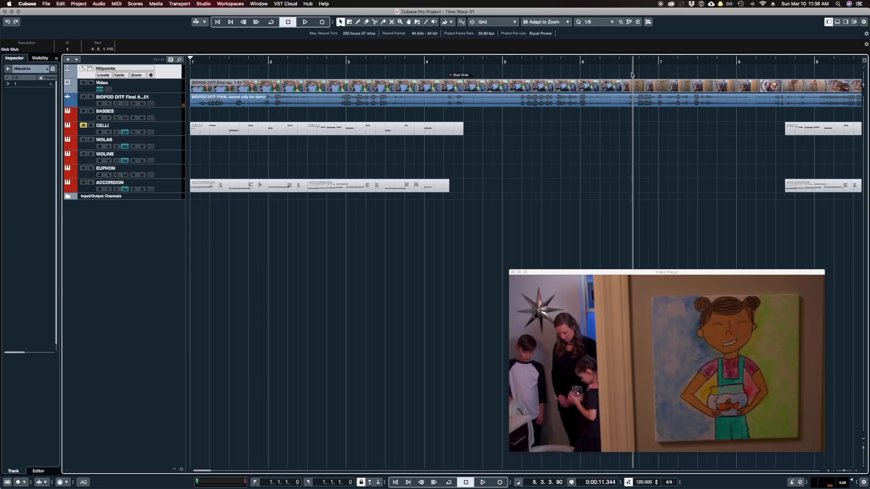
mouse_move(619, 61)
left_mouse_down()
mouse_move(284, 71)
mouse_move(620, 64)
mouse_move(558, 68)
mouse_move(618, 67)
mouse_move(605, 66)
left_mouse_up()
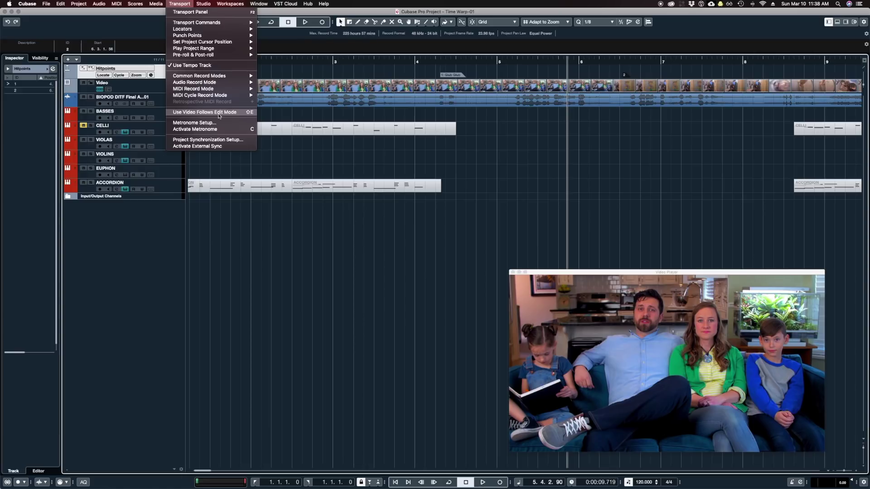
- Enable Use Video Follows Edit Mode and move the second marker earlier, close to the scene change
left_click(245, 117)
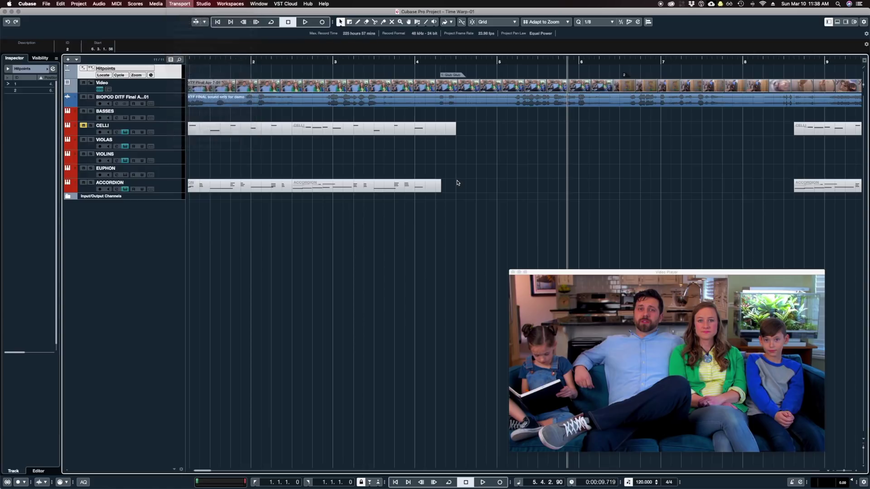
left_click(596, 185)
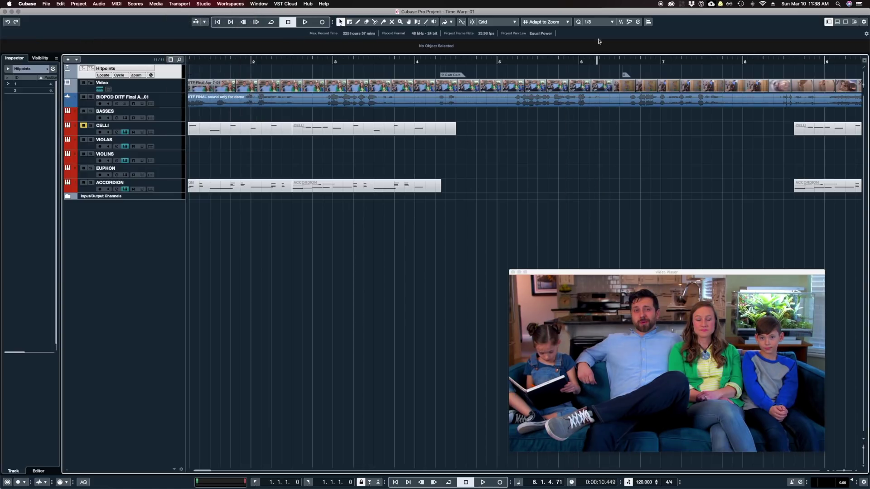
mouse_move(595, 63)
left_mouse_down()
mouse_move(547, 62)
mouse_move(599, 61)
mouse_move(623, 76)
mouse_move(611, 77)
left_mouse_up()
- Fine-tune the second marker so it sits exactly on the first frame after the scene change
key("h")
key("h")
key("h")
key("h")
key("h")
key("h")
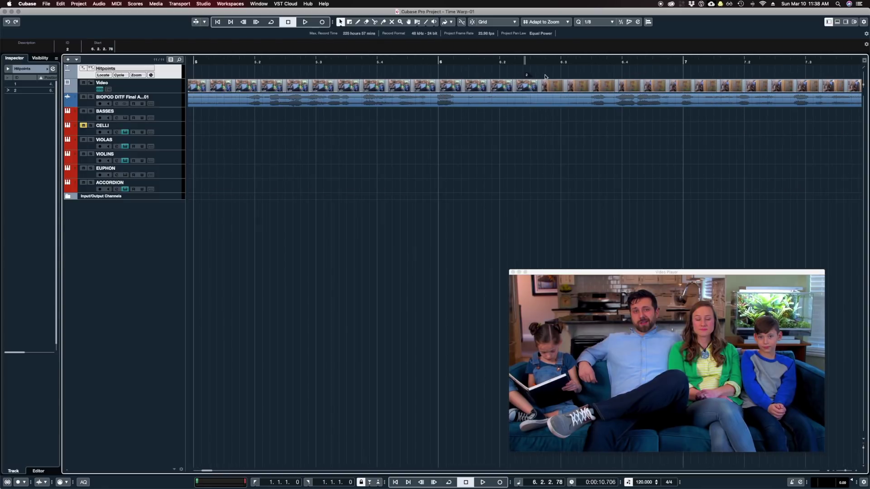
mouse_move(526, 76)
left_mouse_down()
mouse_move(510, 76)
mouse_move(539, 76)
mouse_move(521, 76)
mouse_move(531, 76)
left_mouse_up()
key("g")
key("g")
key("g")
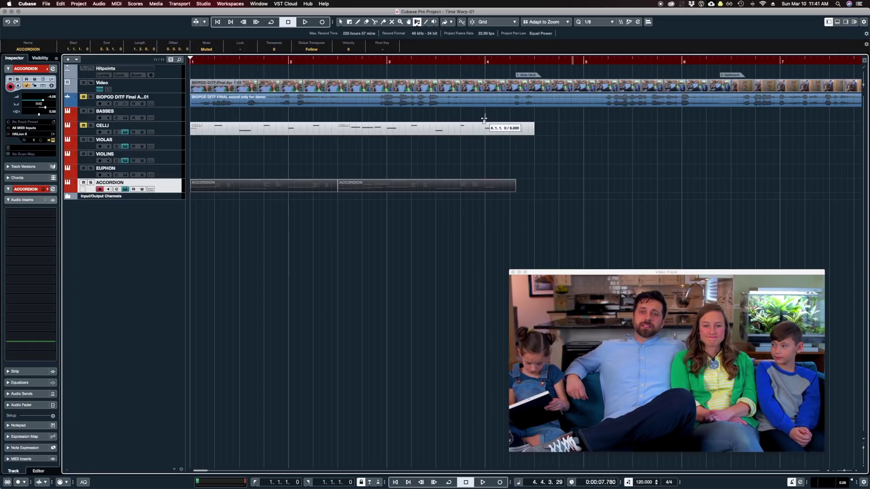
- Try warping bar 4 of the tempo grid to an earlier time, undo it, and warp bar 4 again
mouse_move(486, 98)
left_mouse_down()
mouse_move(523, 99)
mouse_move(444, 100)
left_mouse_up()
key("super+z")
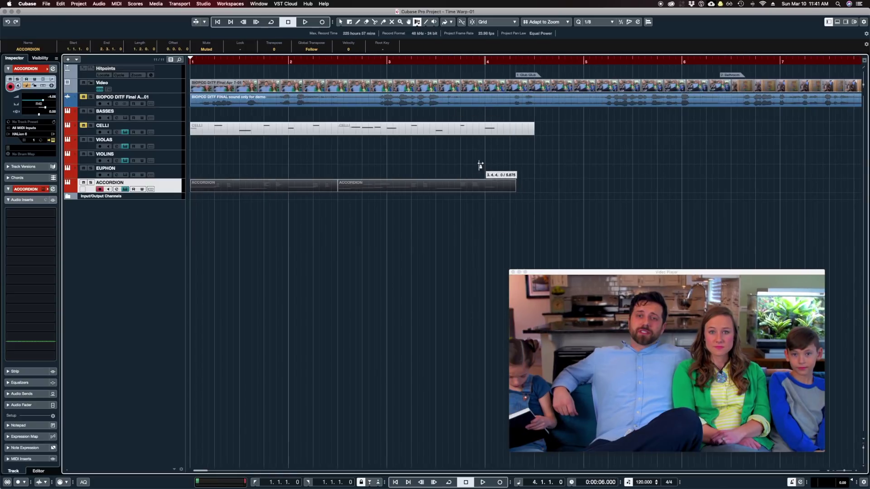
left_click_drag(488, 152, 464, 136)
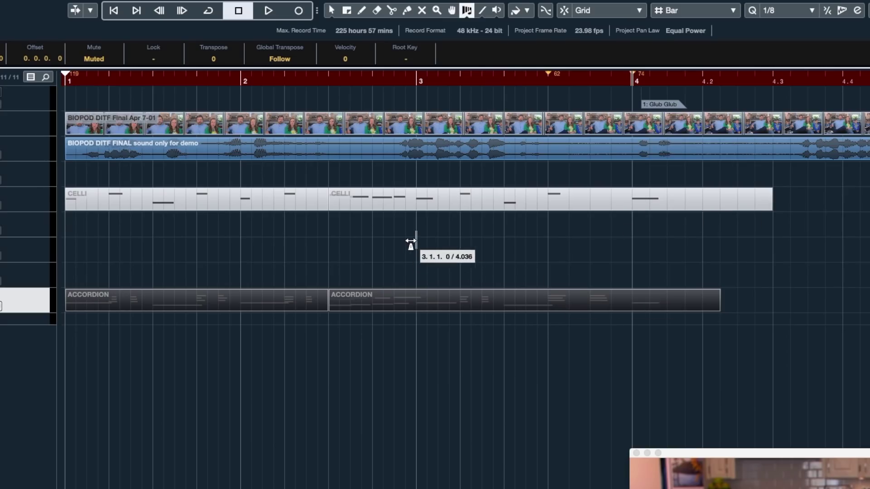
- Warp bar 3 of the tempo grid back and forth, ending at about 2.25 seconds
left_click_drag(411, 244, 236, 231)
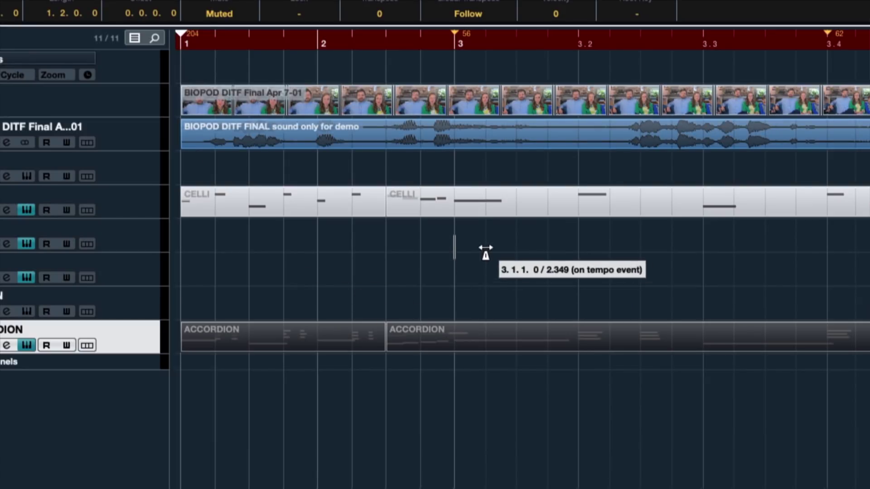
left_click_drag(458, 246, 486, 266)
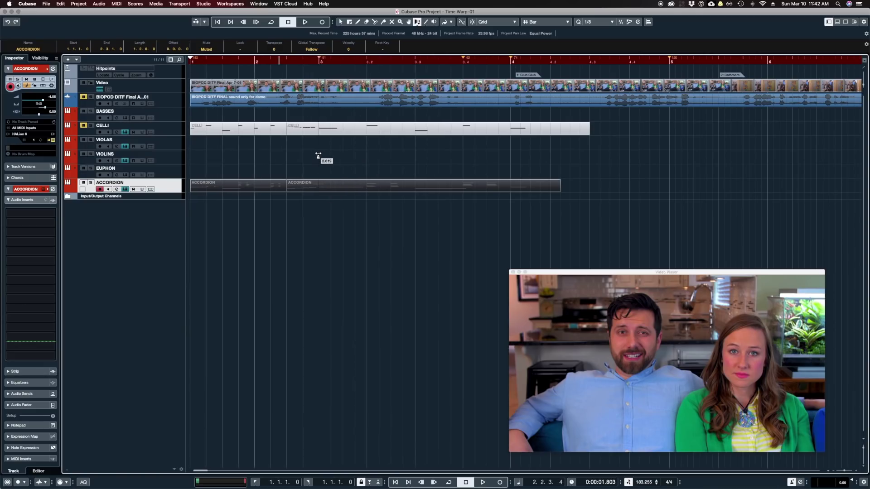
left_click_drag(318, 155, 301, 155)
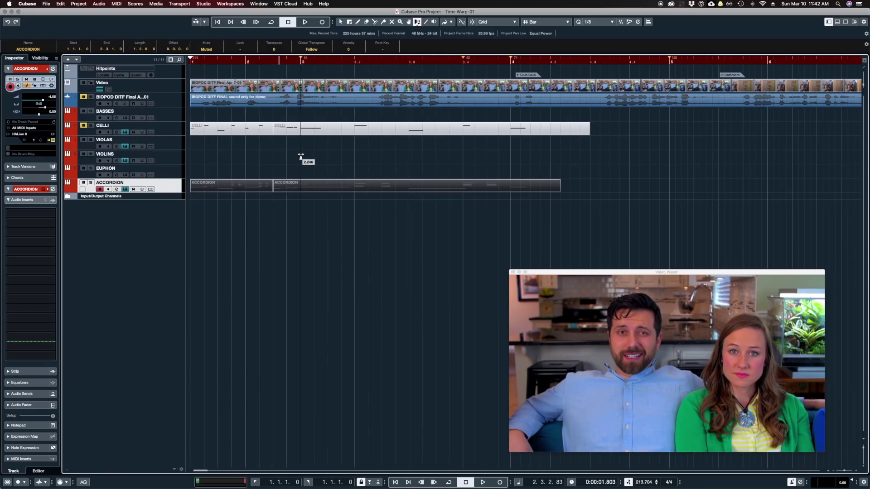
left_click(356, 147)
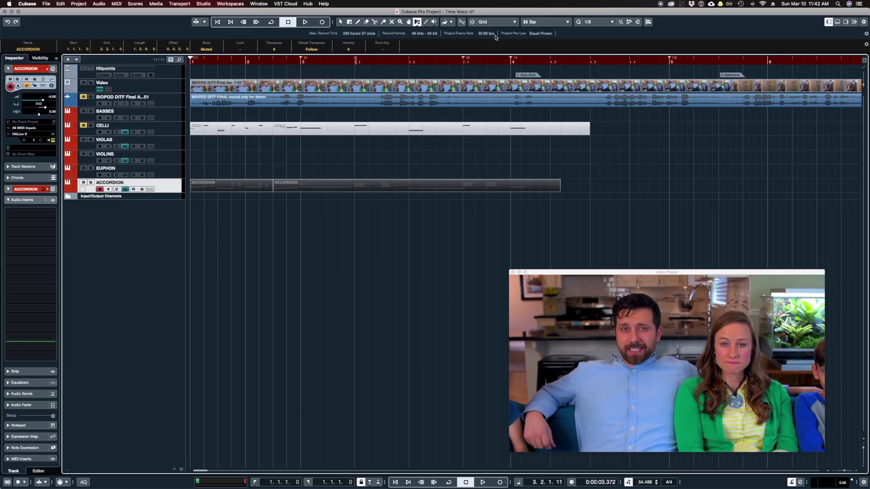
- Set the grid type to Beat and try warping beat 2 of bar 3 to a later time
left_click(532, 23)
left_click(533, 27)
left_click_drag(355, 113, 382, 112)
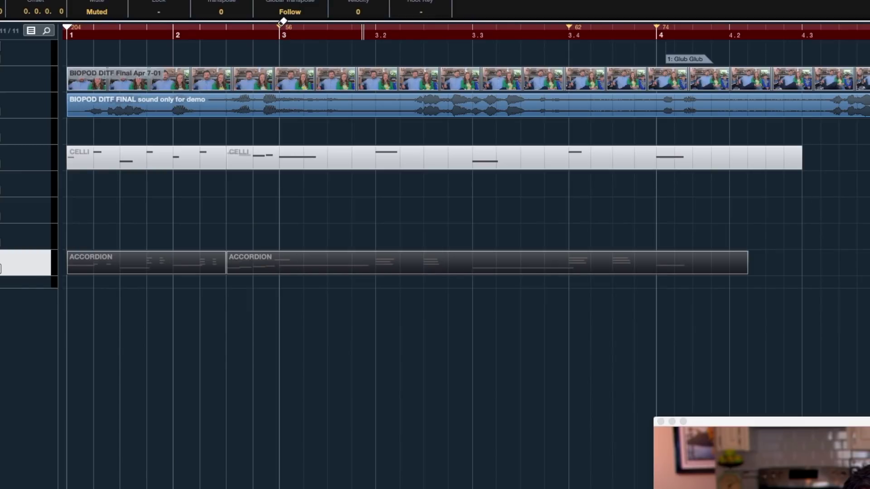
- Erase the tempo events at bar 3, bar 3 beat 4 and bar 4
left_click_drag(281, 23, 435, 53)
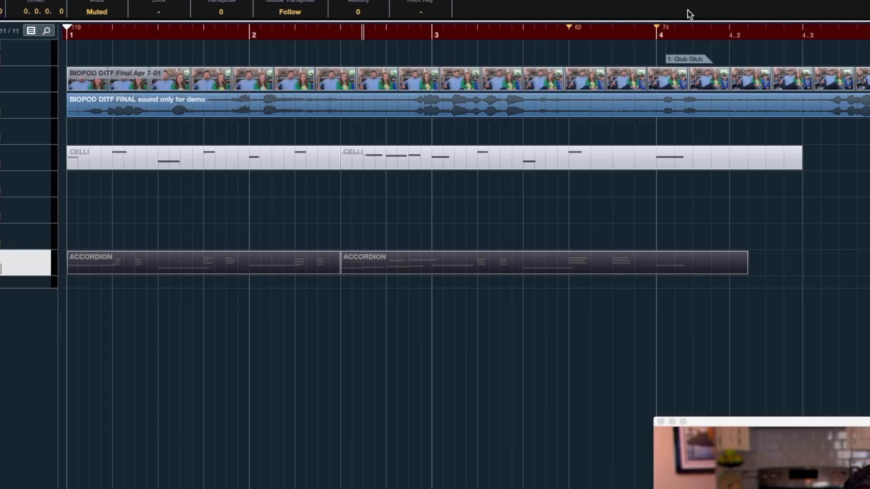
left_click(570, 25, "shift")
left_click(657, 26, "shift")
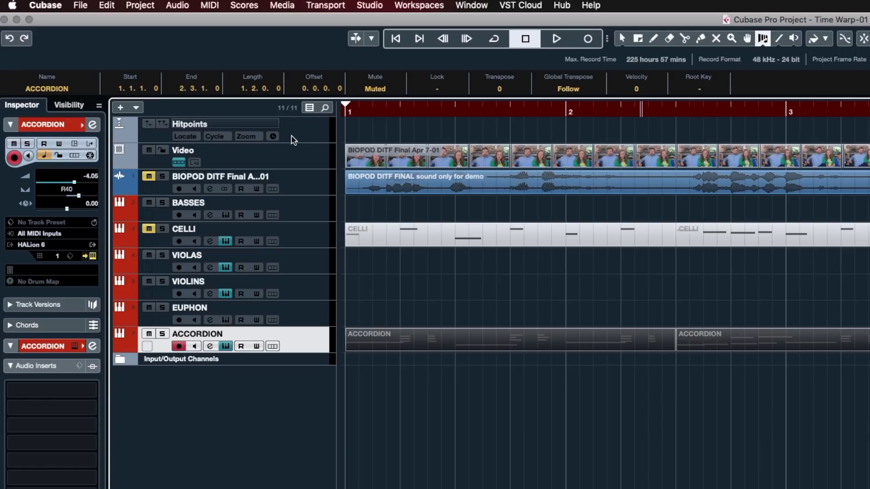
- Try warping bar 4 later with the Hitpoints track set to musical time base, and undo the warp
left_click(273, 138)
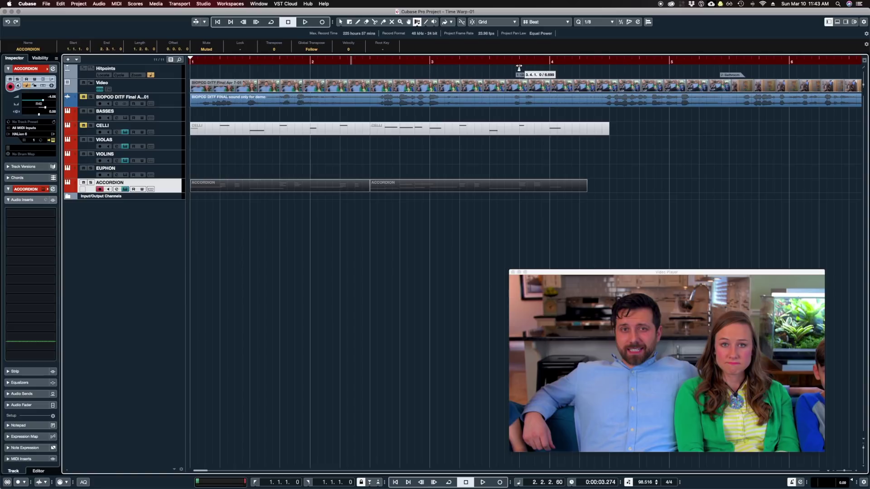
left_click_drag(550, 70, 570, 71)
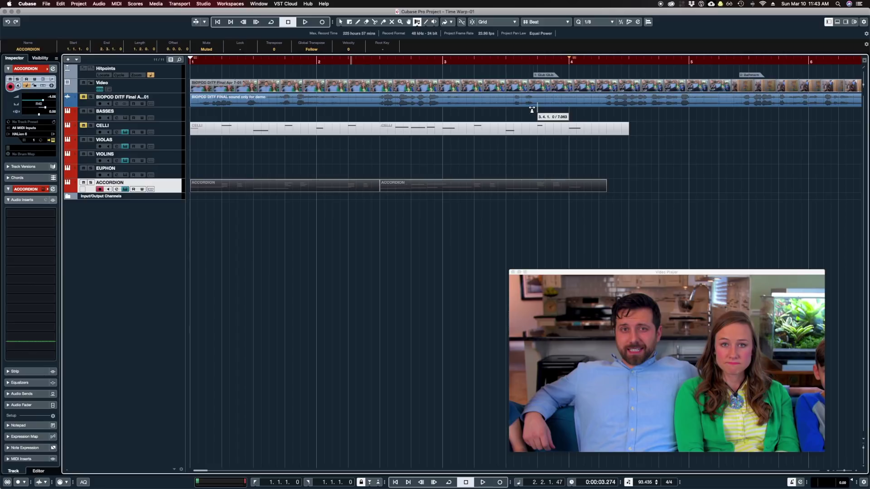
key("super+z")
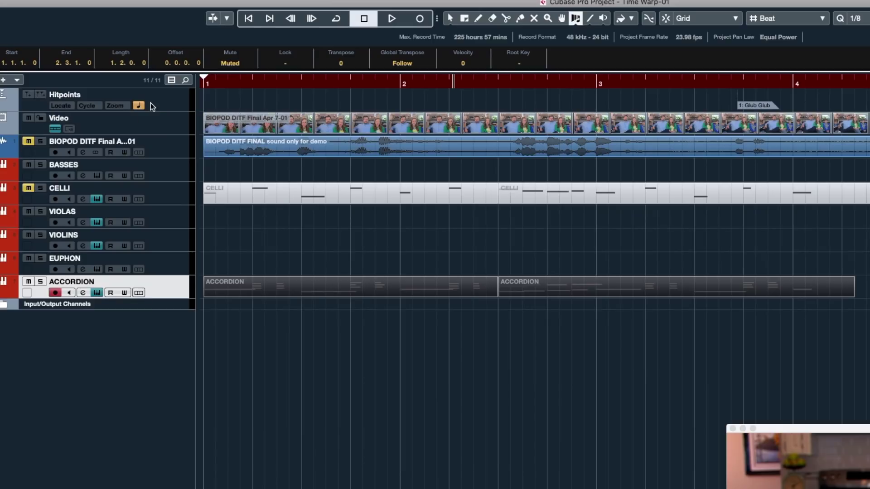
- Return the Hitpoints track to linear time base and warp bar 4 to a slightly later time
left_click(140, 106)
mouse_move(795, 97)
left_mouse_down()
mouse_move(869, 98)
mouse_move(807, 102)
mouse_move(818, 104)
left_mouse_up()
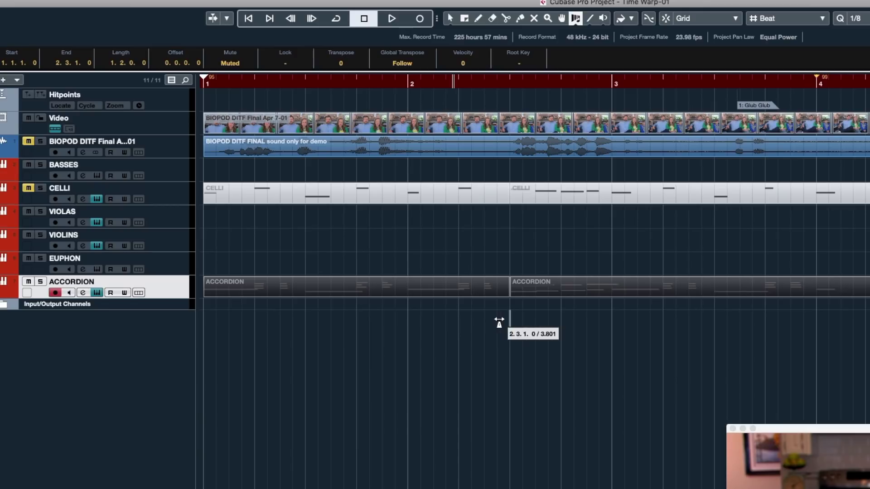
- Select both parts on the ACCORDION track and unmute them
key("1")
left_click_drag(641, 252, 450, 320)
key("shift+u")
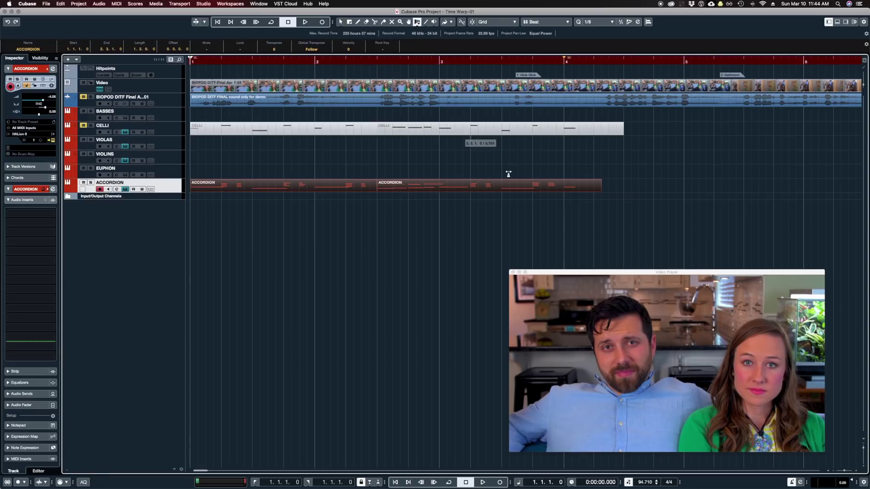
- Warp bar 4 out to about 9.46 seconds and back to a much earlier time, and play the accordion from the start
left_click_drag(565, 156, 656, 155)
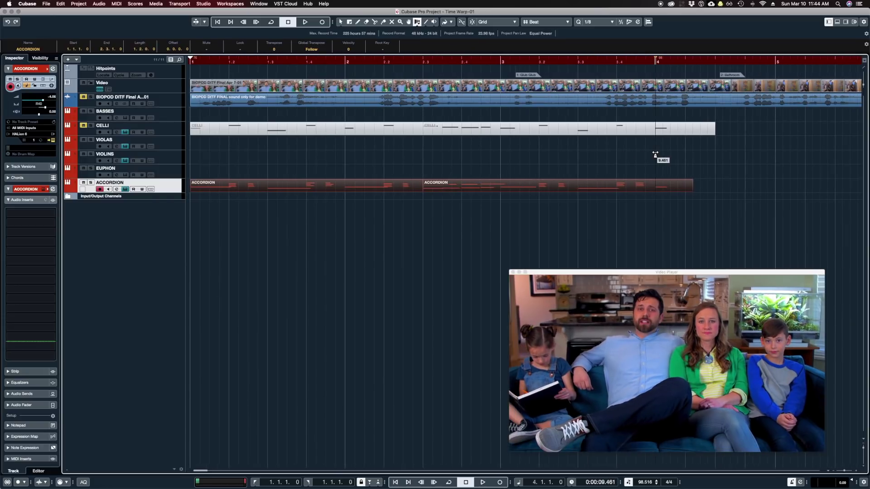
left_click_drag(660, 151, 349, 163)
left_click(198, 61)
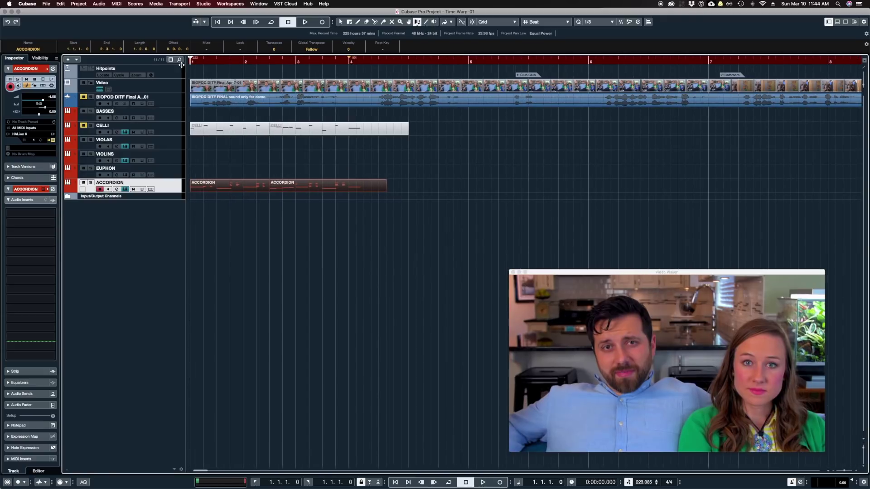
key("space")
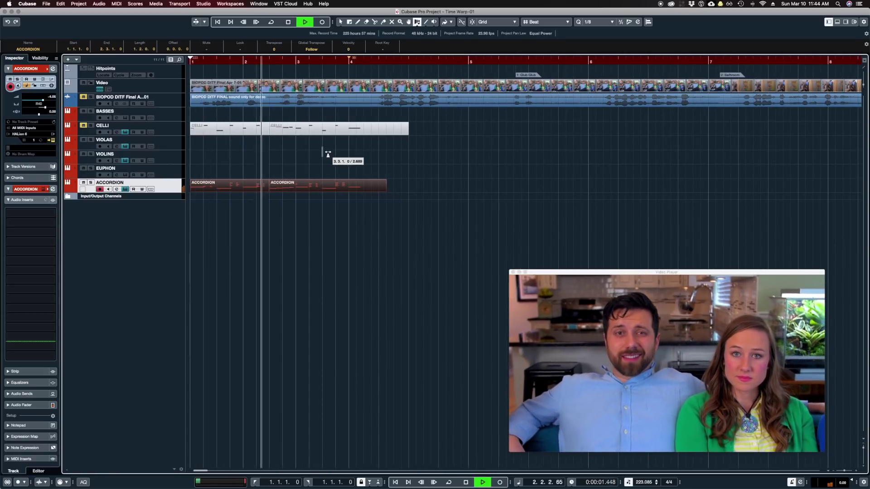
key("space")
- Warp bar 4 later to about 7.77 seconds and play the result
left_click_drag(350, 151, 572, 157)
key("space")
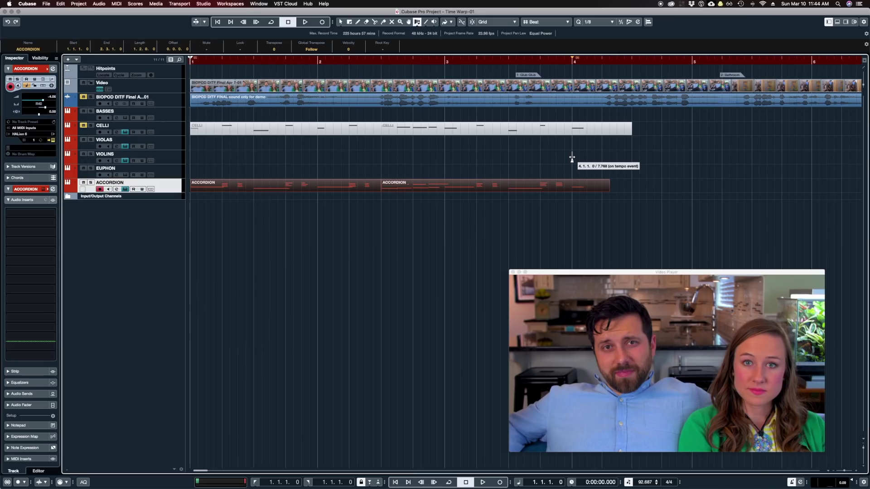
- Choose Warp Grid (musical events follow) for the Time Warp tool and warp bar 4 earlier, just after the Glub Glub marker
left_click(418, 23)
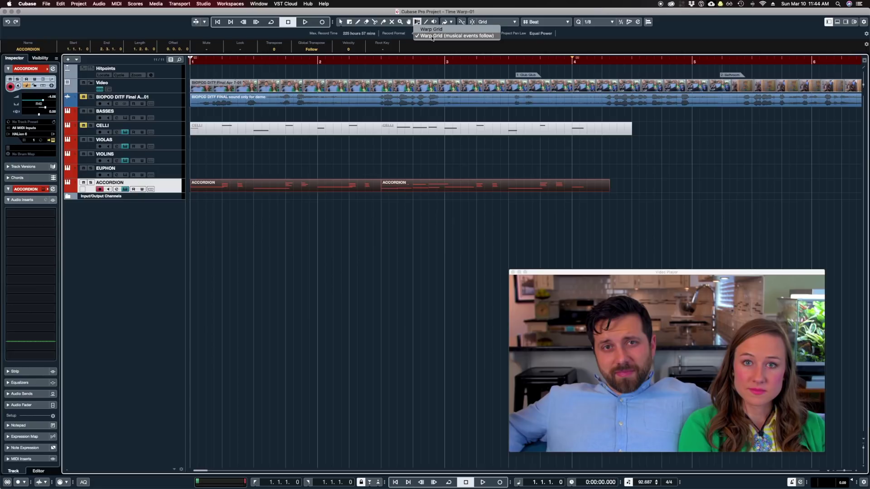
left_click(475, 36)
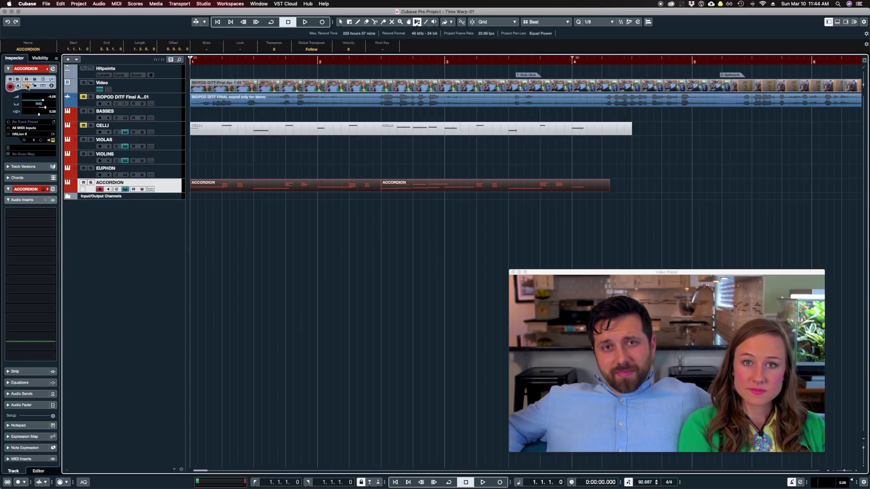
mouse_move(571, 168)
left_mouse_down()
mouse_move(662, 166)
mouse_move(472, 158)
mouse_move(541, 158)
left_mouse_up()
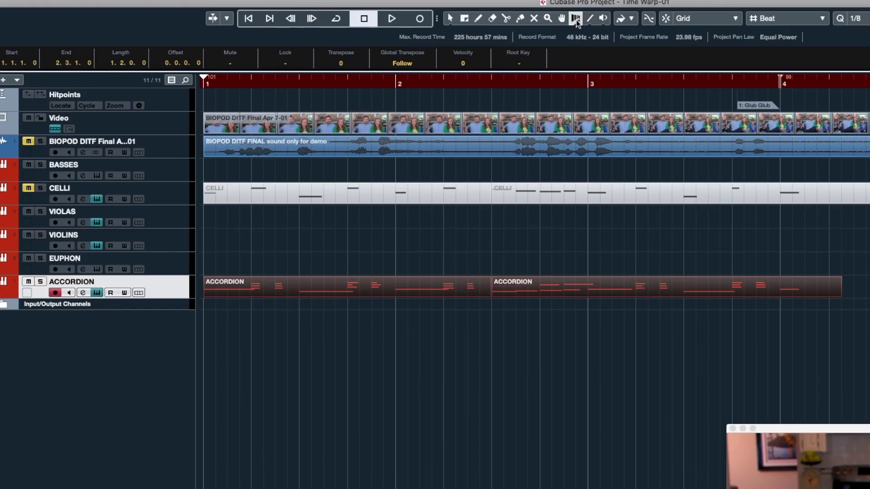
- Switch the Time Warp tool back from plain Warp Grid to Warp Grid (musical events follow)
left_click(577, 20)
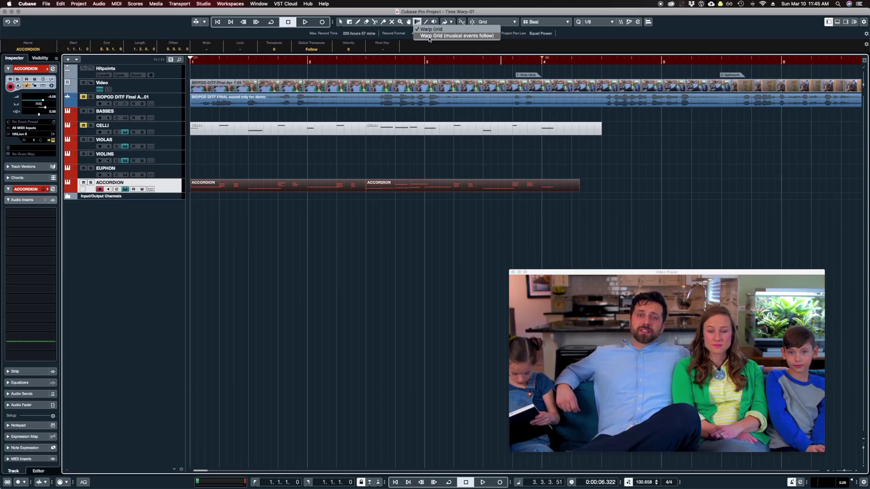
left_click(429, 36)
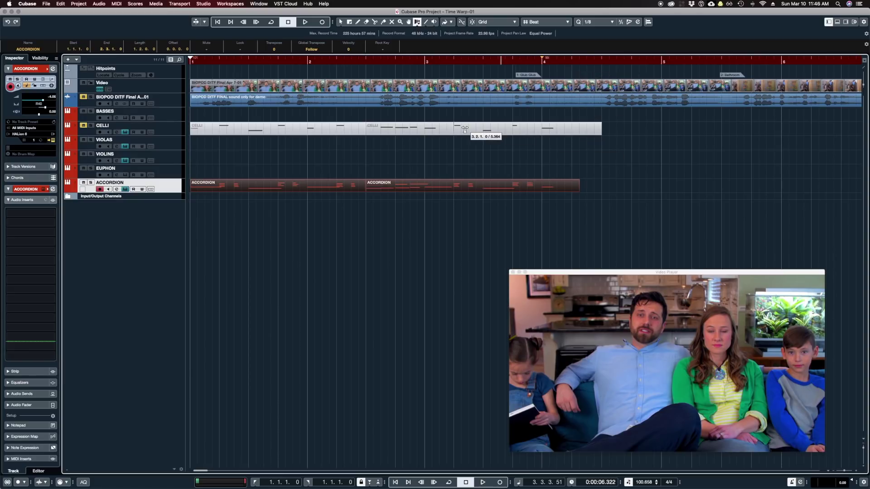
- Play the warped accordion passage, and remove the tempo event at bar 4
key("space")
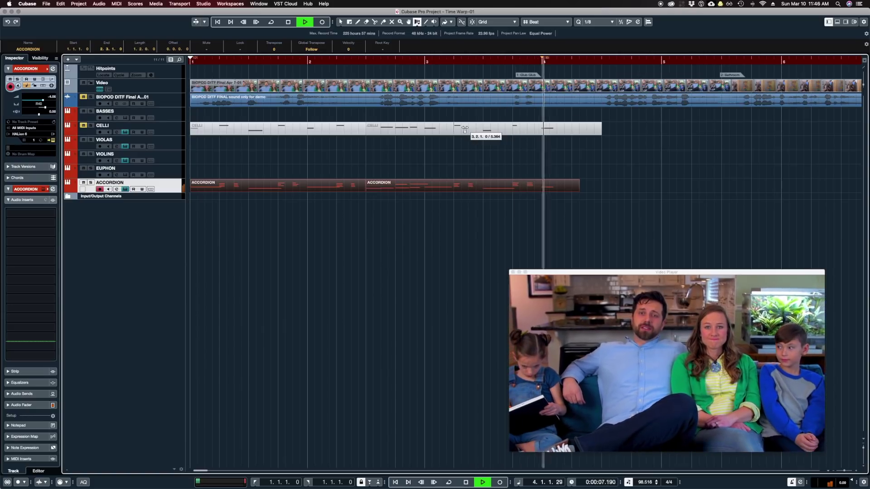
key("space")
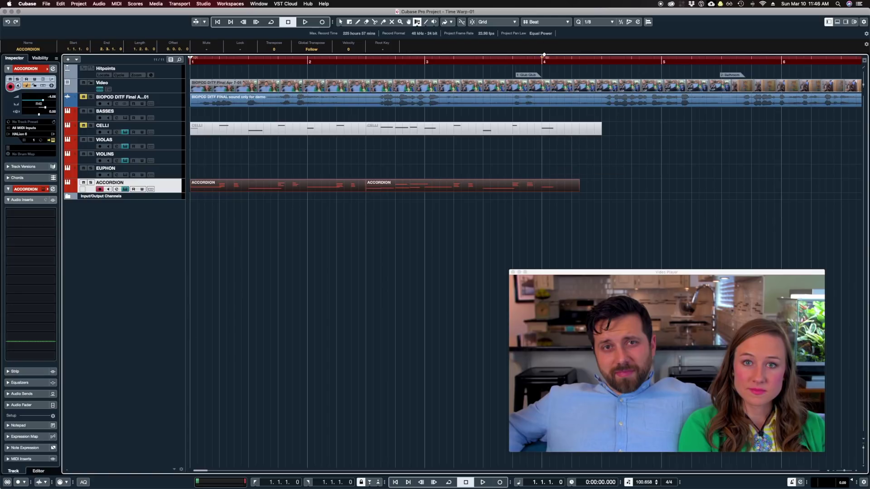
left_click(544, 55, "shift")
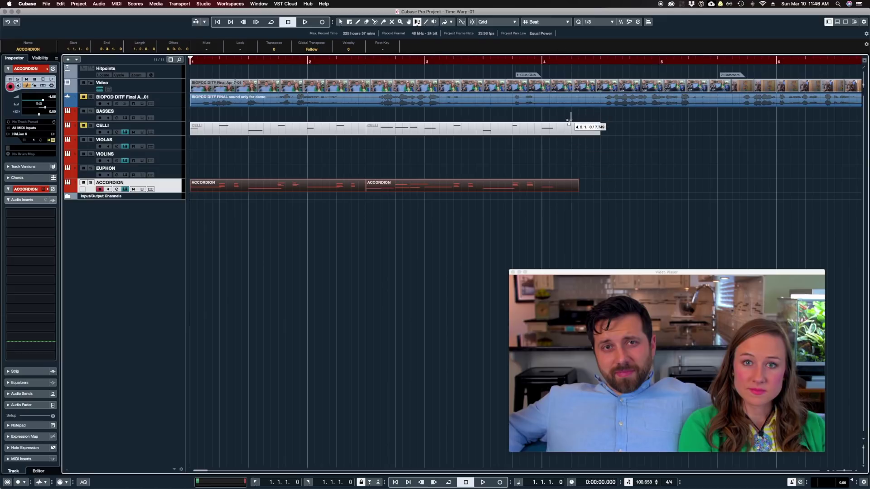
- Warp beat 2 of bar 4 earlier onto the Glub Glub marker, fine-tune it to about 6.59 seconds, and play the result
left_click_drag(572, 148, 516, 149)
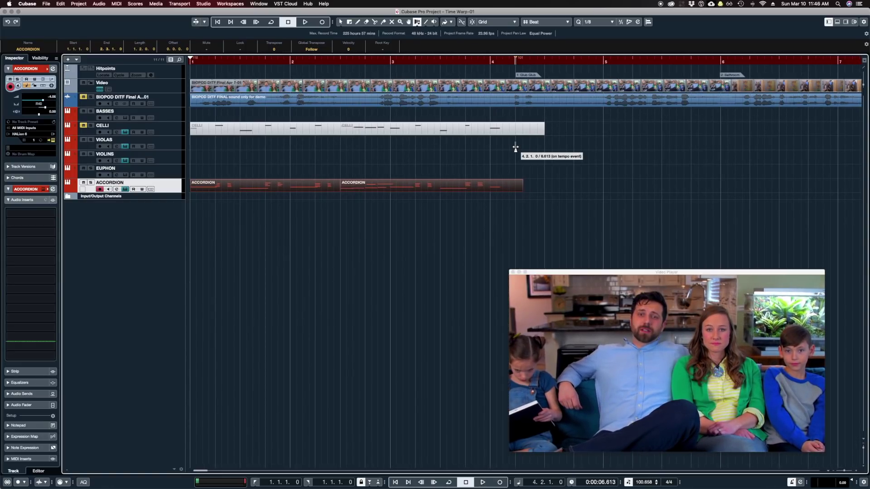
key("h")
key("h")
key("h")
key("h")
key("h")
key("h")
key("h")
key("h")
key("h")
key("h")
key("h")
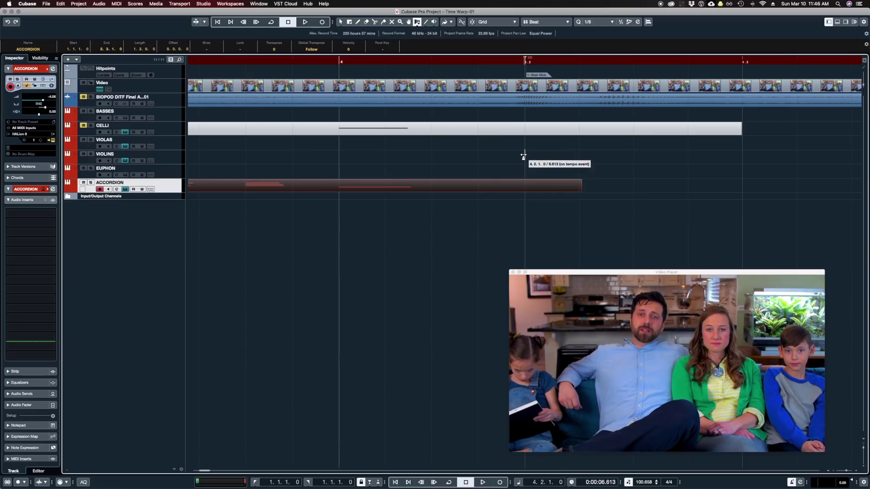
left_click_drag(527, 154, 515, 157)
key("g")
key("g")
key("g")
key("g")
key("g")
key("g")
key("g")
key("g")
key("g")
key("g")
key("g")
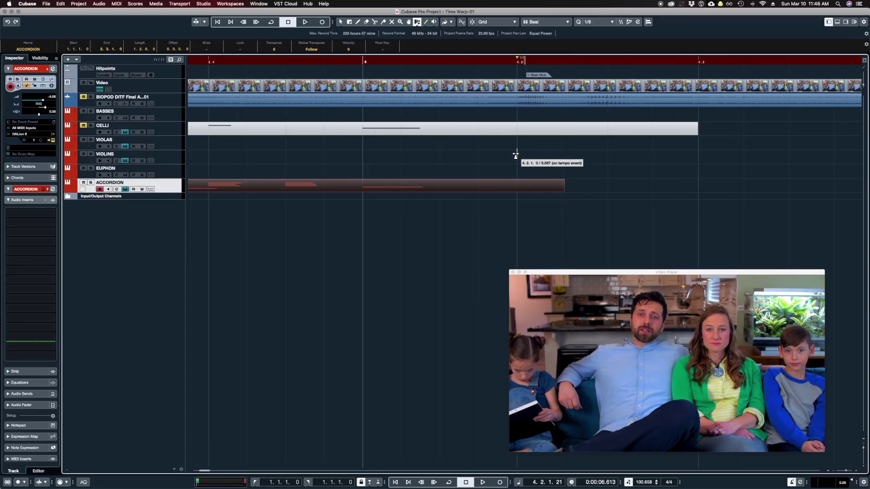
key("g")
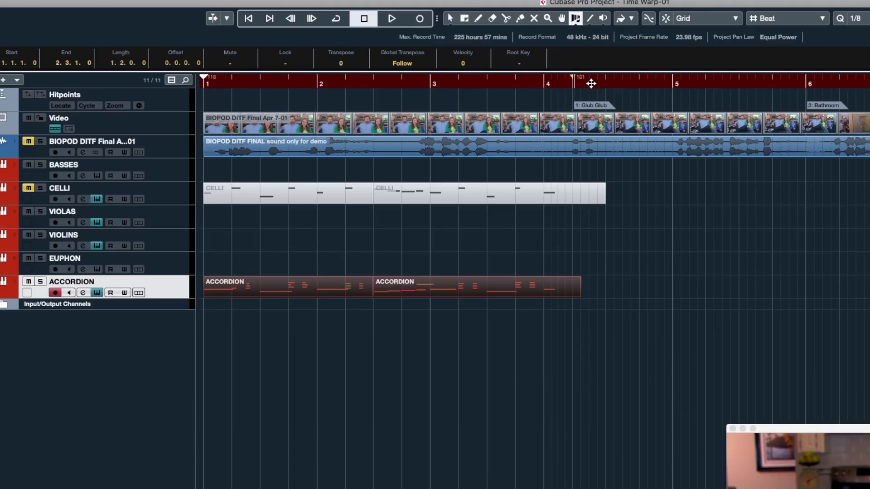
key("space")
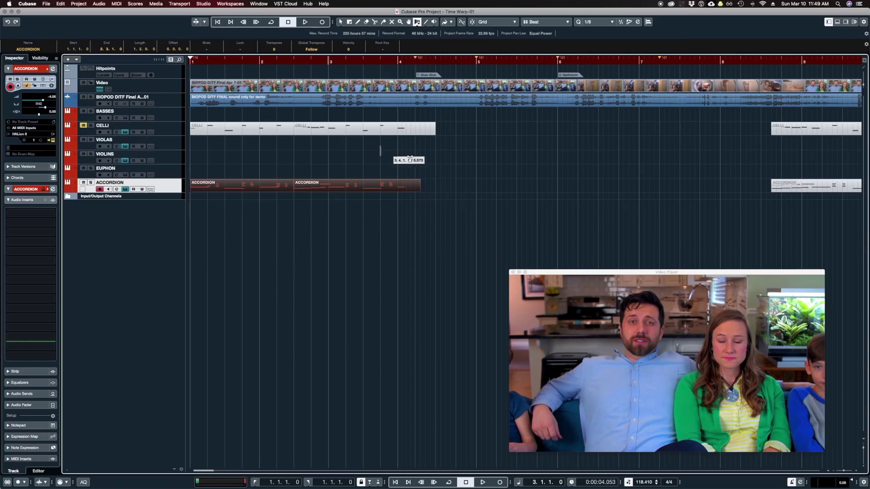
- Add a Tempo track below the Hitpoints marker track and enlarge it to show the tempo curve
left_click(170, 72)
left_click(78, 3)
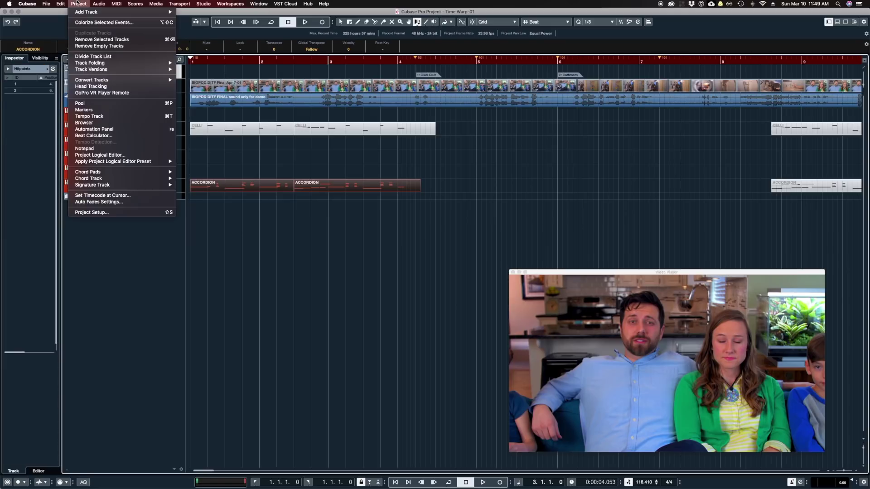
mouse_move(135, 12)
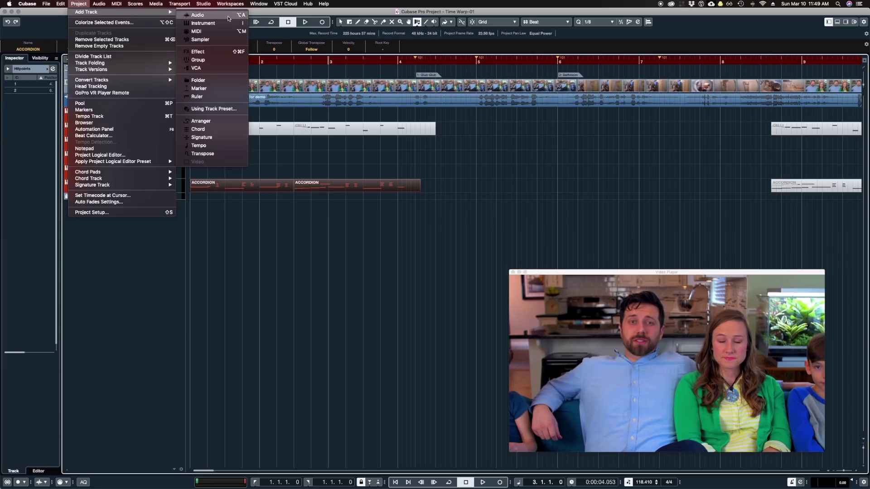
left_click(223, 149)
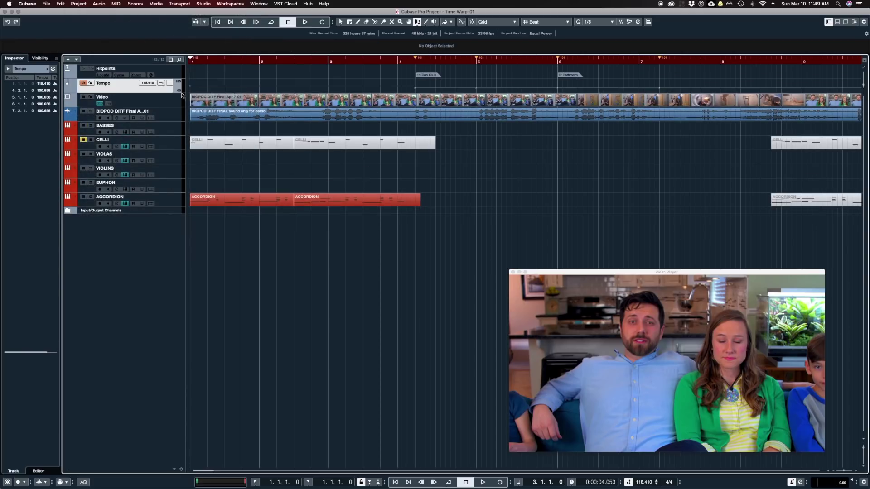
left_click_drag(149, 96, 150, 152)
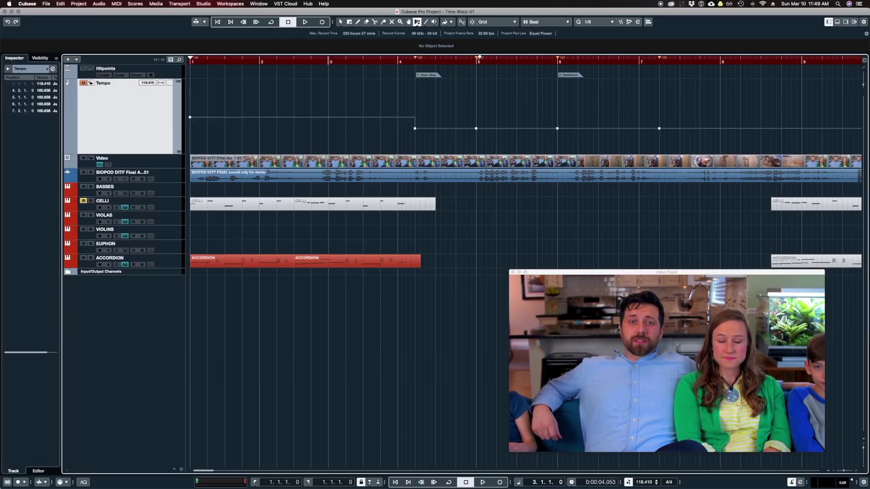
- Remove the extra tempo events at bar 5, bar 6 and beat 2 of bar 7
left_click(557, 58, "shift")
left_click(663, 55, "shift")
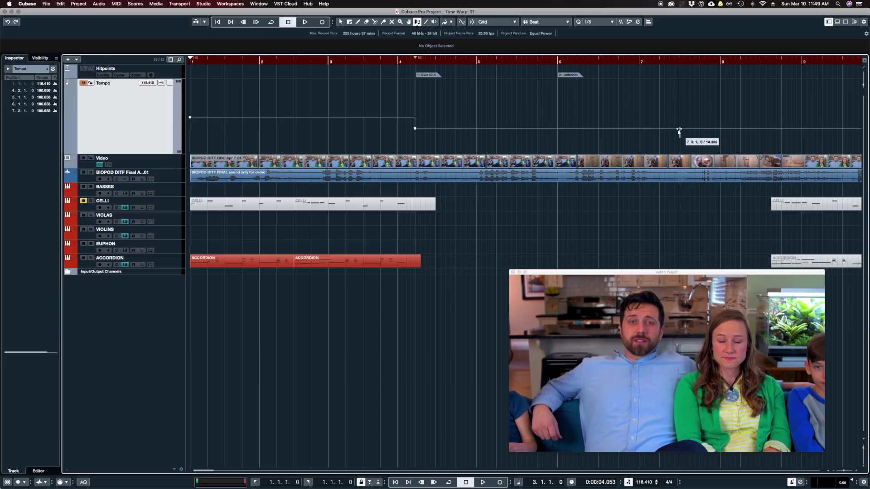
left_click_drag(682, 124, 660, 139)
key("Delete")
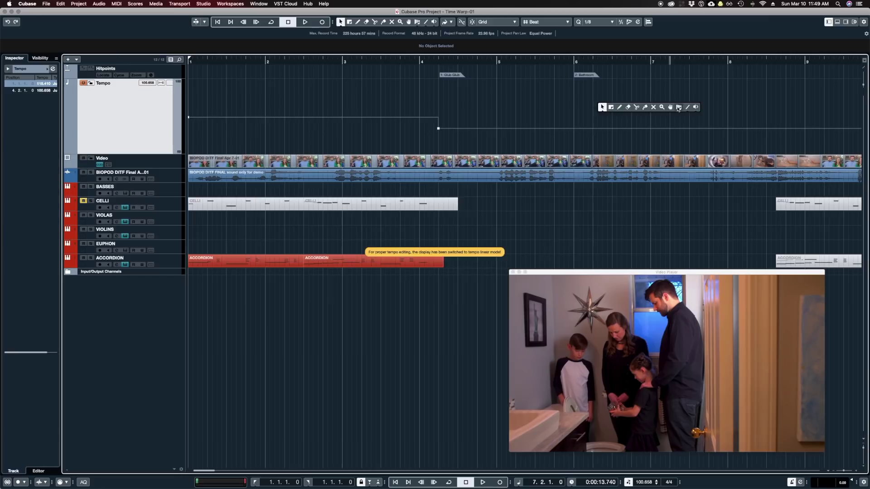
- Switch back to the Time Warp tool and adjust the tempo warp around the Glub Glub marker
left_click(678, 107)
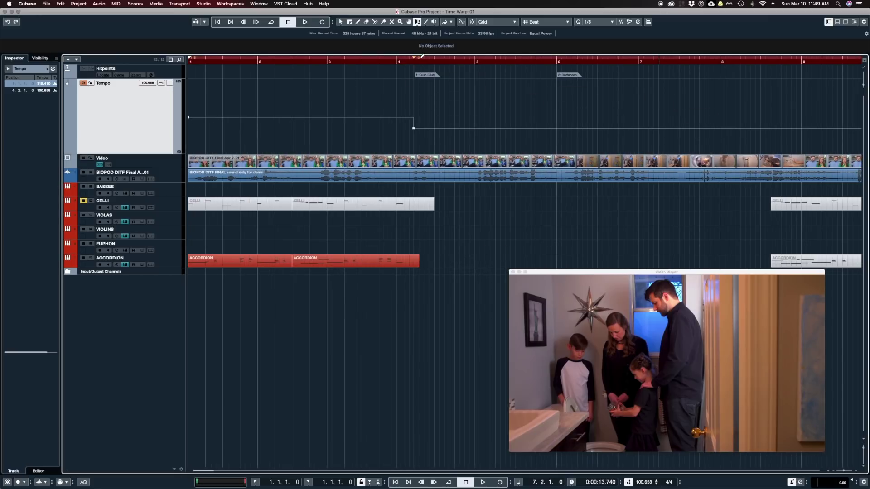
mouse_move(501, 106)
left_mouse_down()
mouse_move(361, 97)
mouse_move(535, 111)
mouse_move(413, 111)
mouse_move(401, 129)
left_mouse_up()
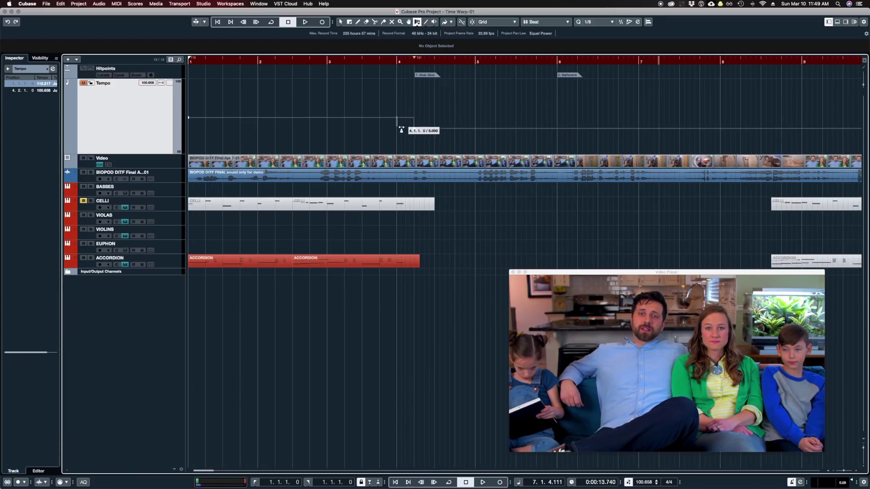
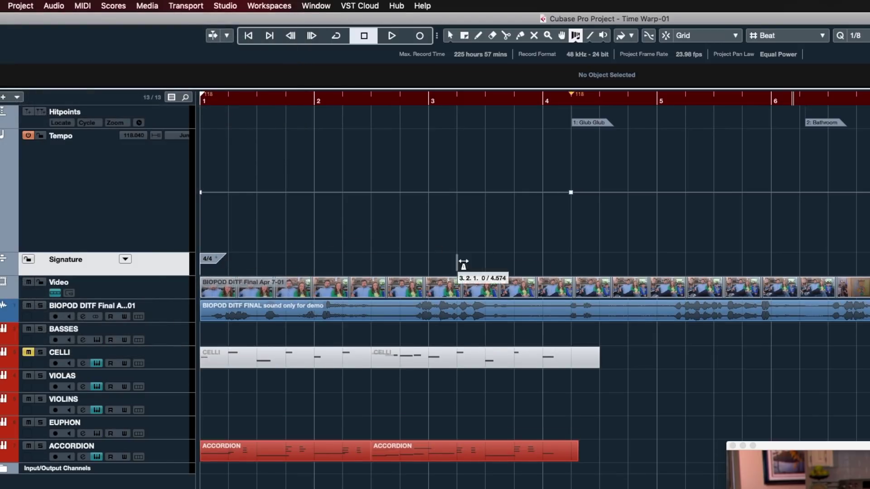
- Add a 5/4 time signature at bar 4 on the Signature track and return to 4/4 at bar 5
right_click(684, 213)
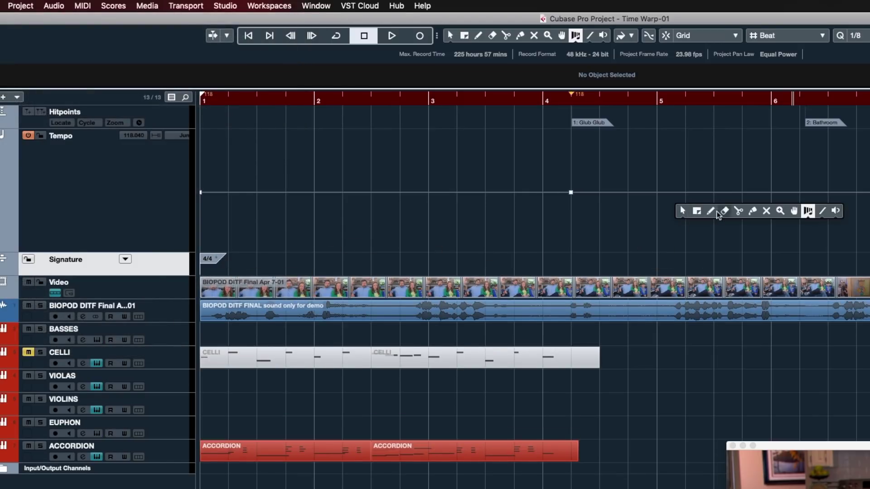
left_click(683, 212)
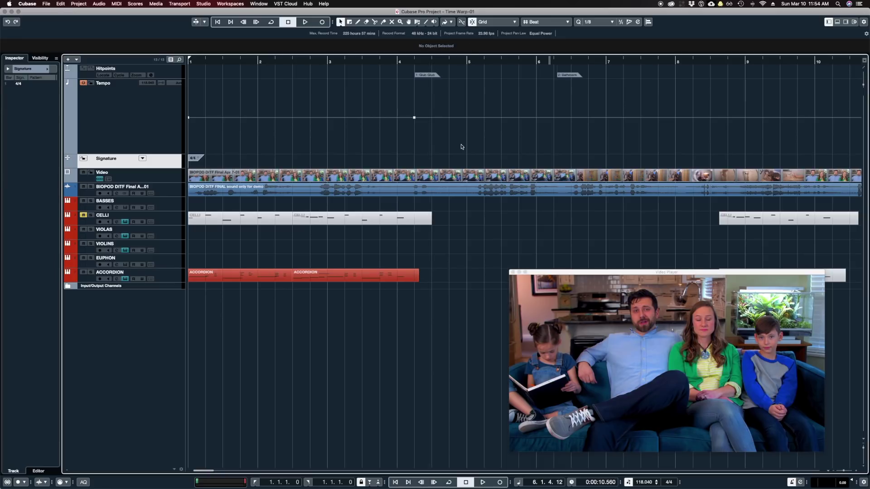
left_click(421, 158, "alt")
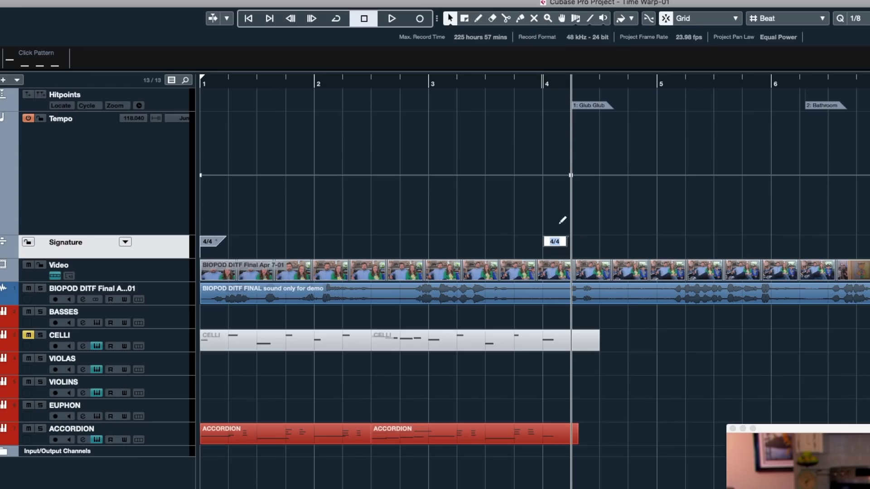
double_click(562, 241)
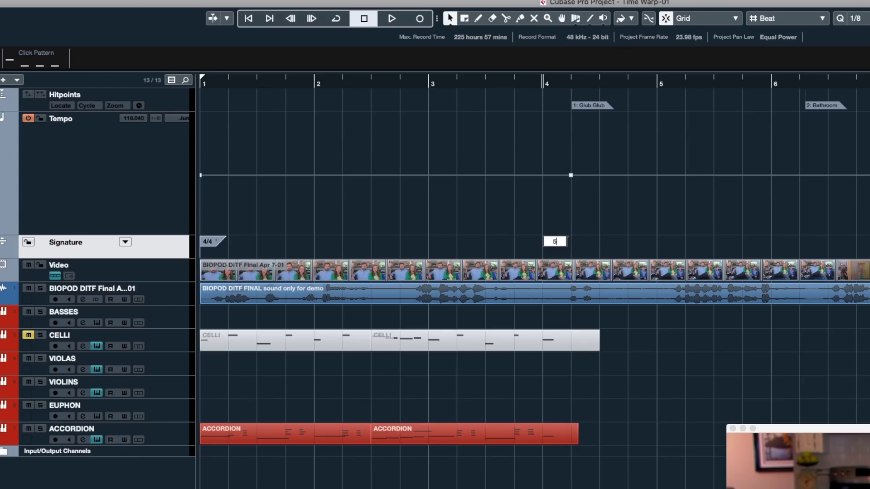
key("Return")
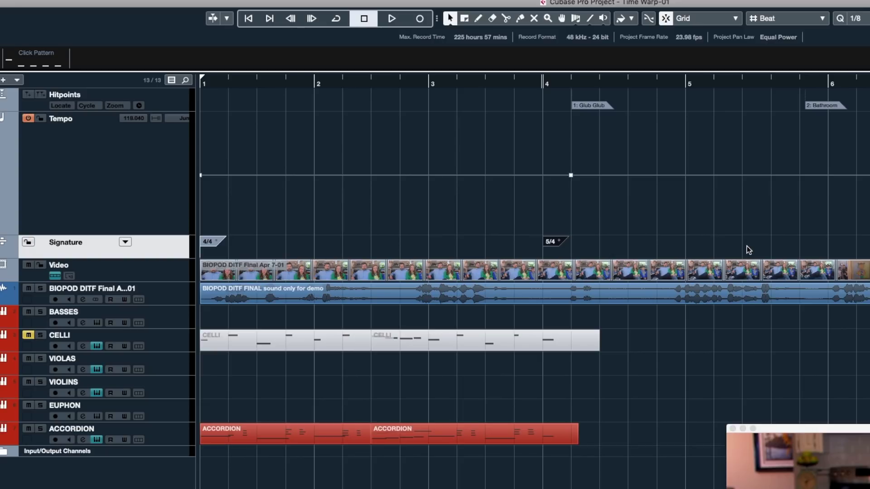
left_click(687, 247)
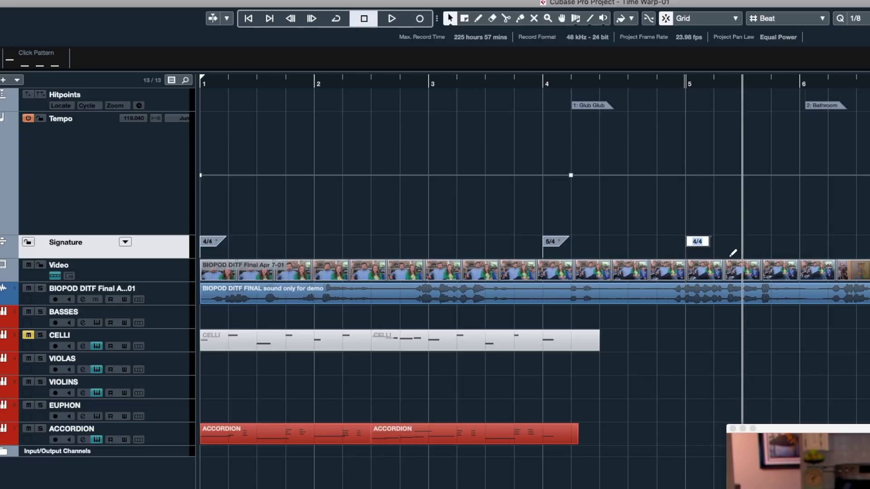
left_click(680, 93)
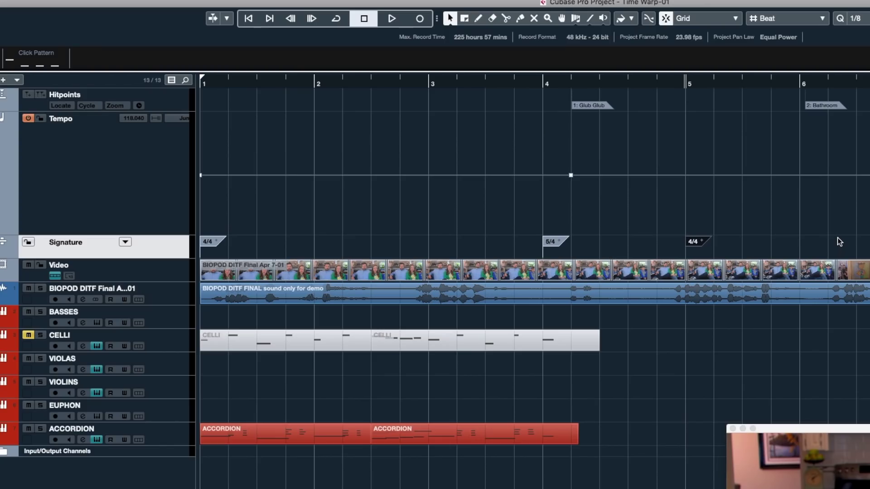
- Use the Time Warp tool to warp bar 6 slightly later onto the Bathroom marker, and play the result
right_click(847, 212)
left_click(861, 210)
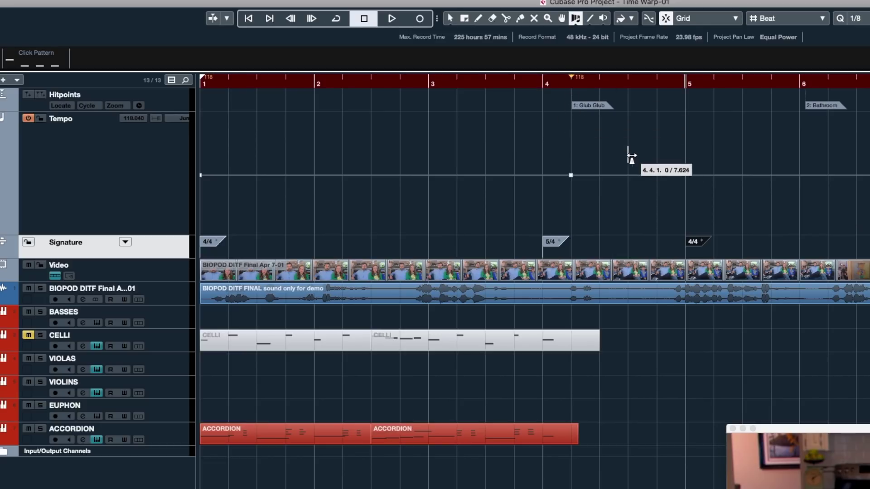
left_click(800, 130)
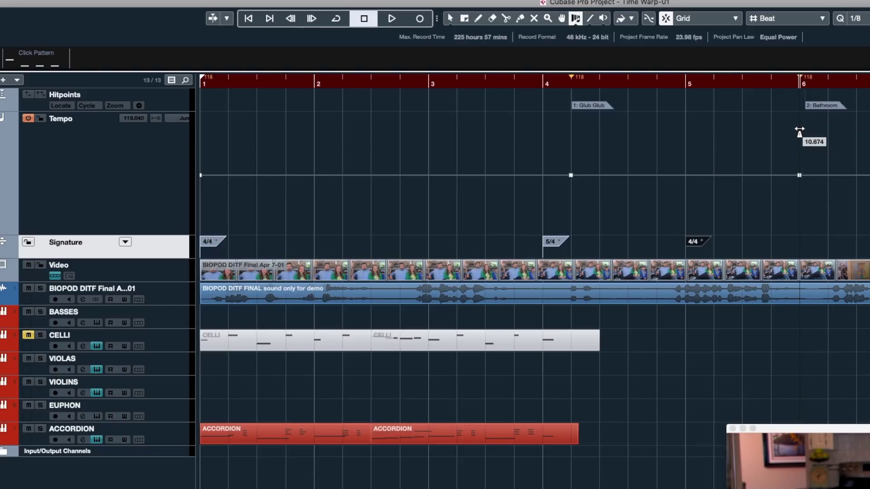
left_click_drag(799, 130, 805, 131)
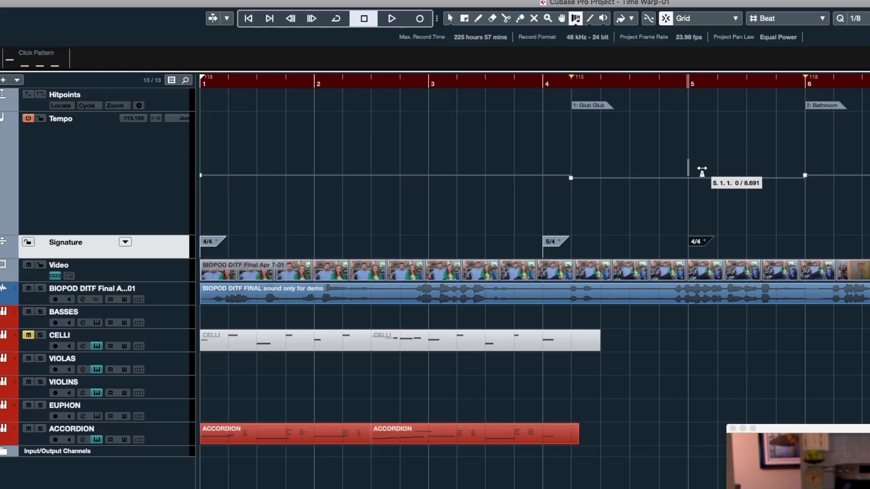
key("space")
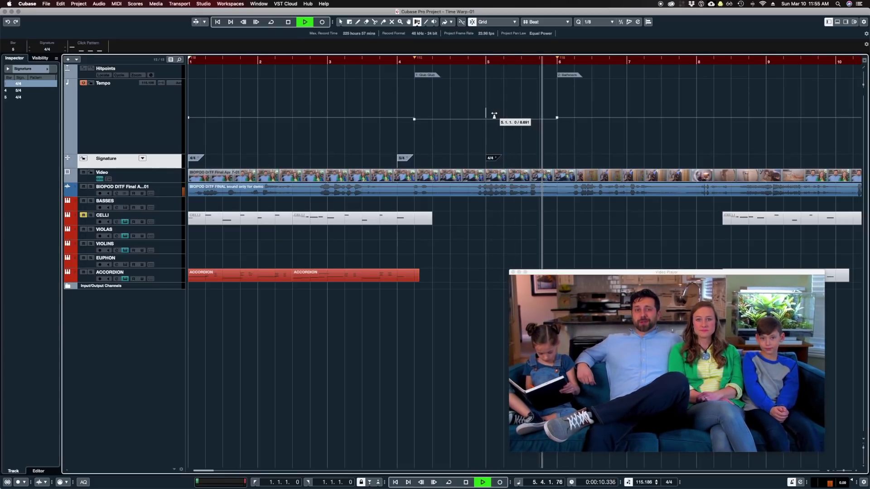
key("space")
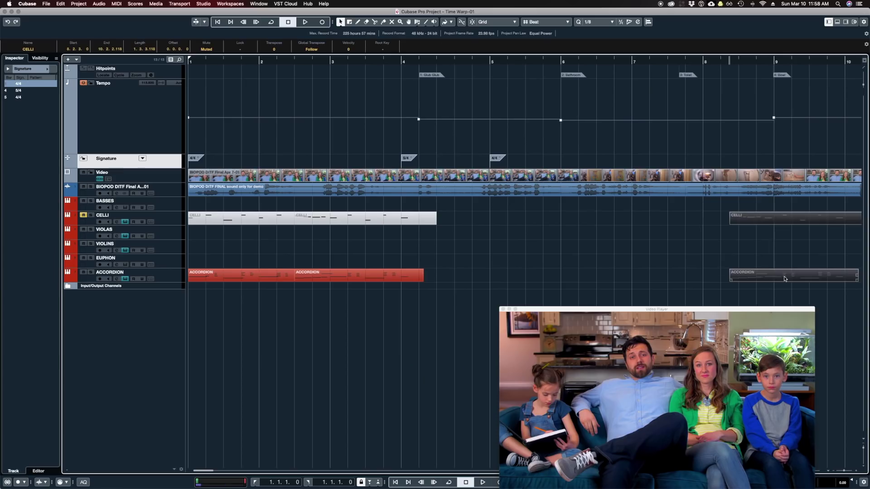
- Move the CELLI and ACCORDION parts from bar 8 to start at beat 4 of bar 4, and play from mid-bar 3
left_click_drag(785, 279, 501, 274)
left_click_drag(470, 298, 464, 213)
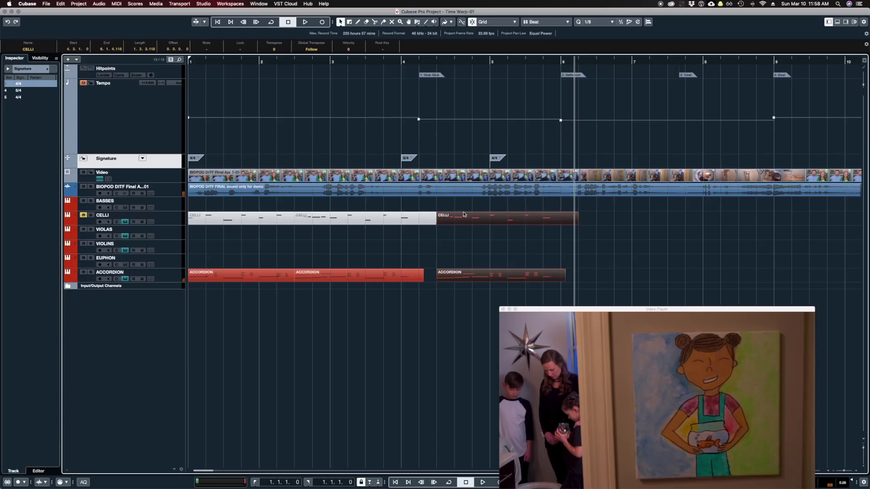
left_click_drag(457, 278, 468, 278)
left_click(365, 64)
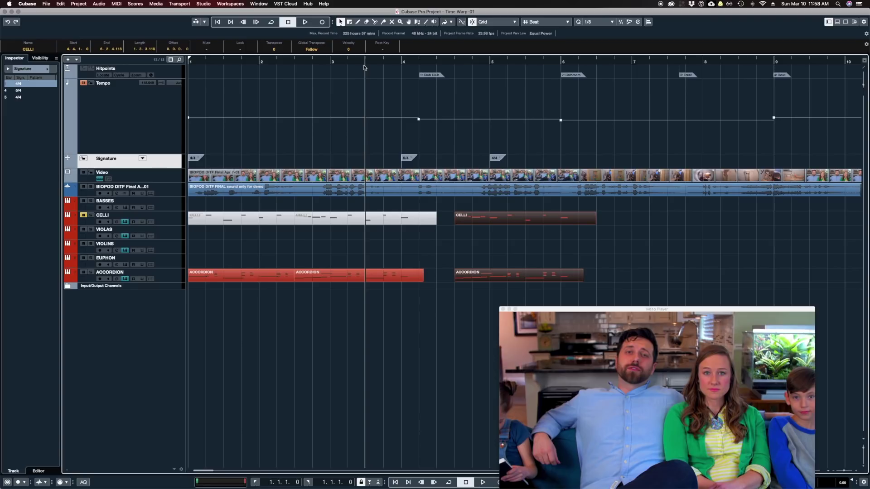
key("space")
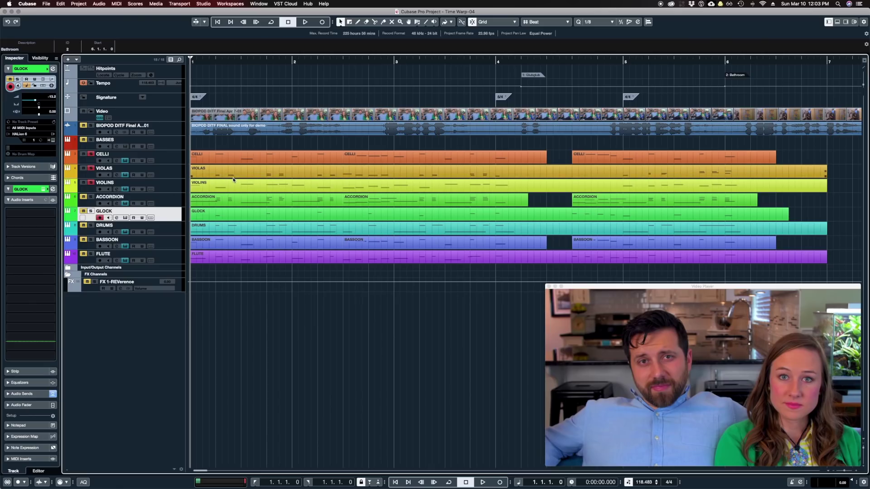
- Play the soloed strings, add the ACCORDION and GLOCK tracks to the solo, and play again from the start
key("space")
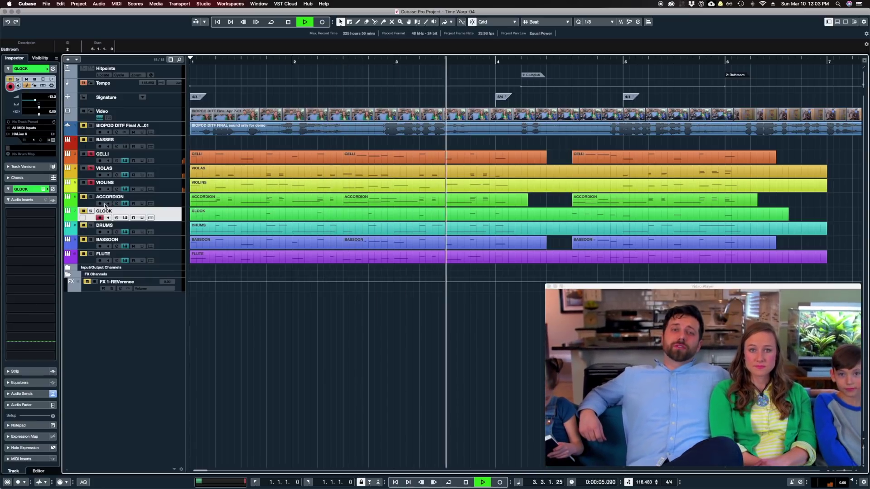
key("space")
left_click(90, 212)
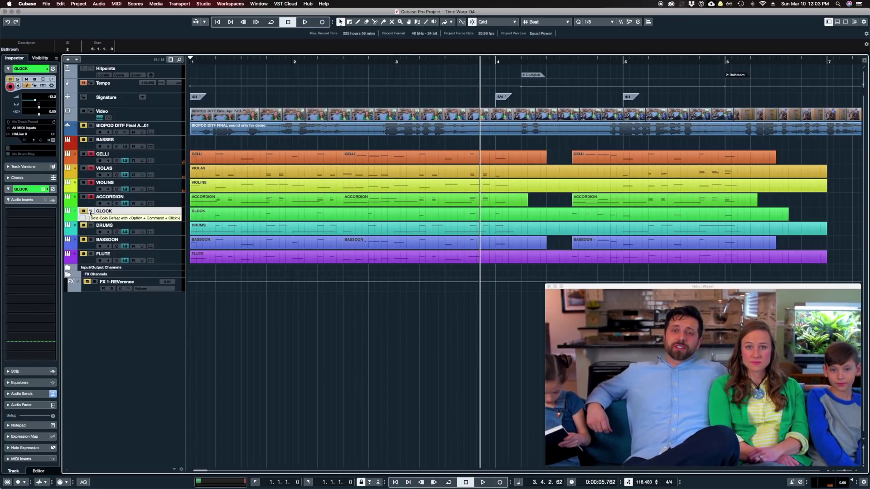
key("space")
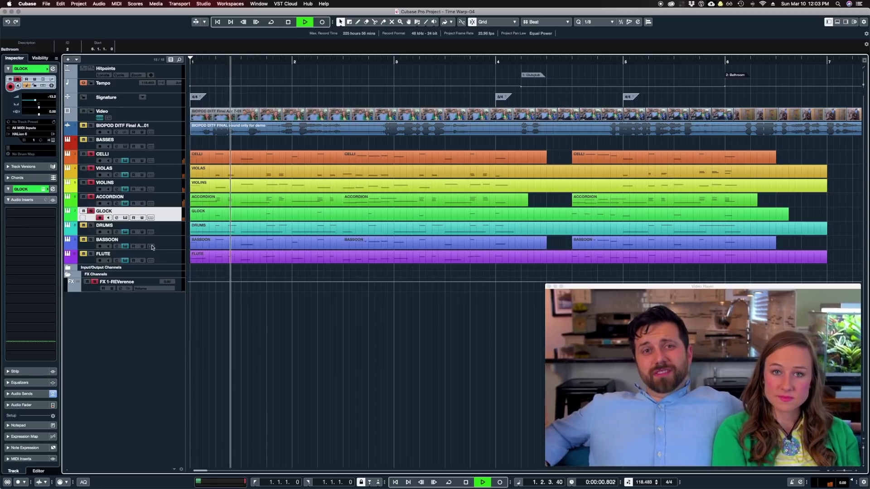
- Stop playback, clear the tracks' solo states so all instruments sound together, and play again from the start
key("space")
left_click(92, 239)
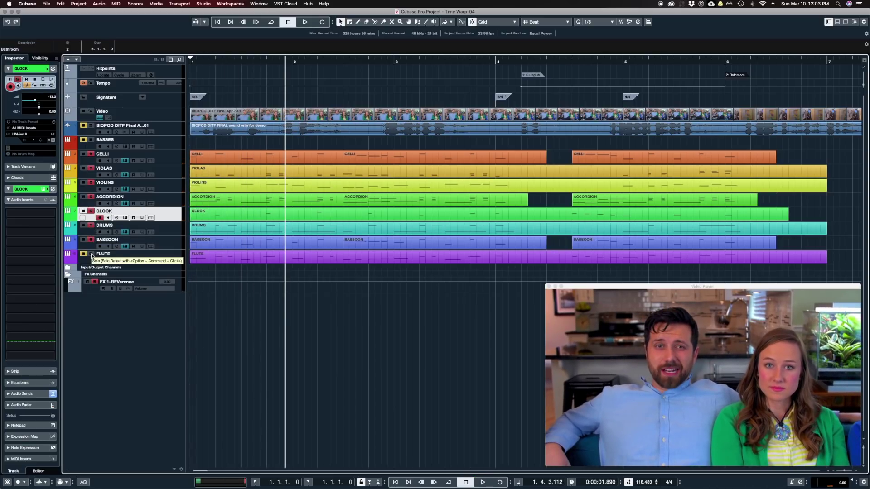
left_click(91, 254)
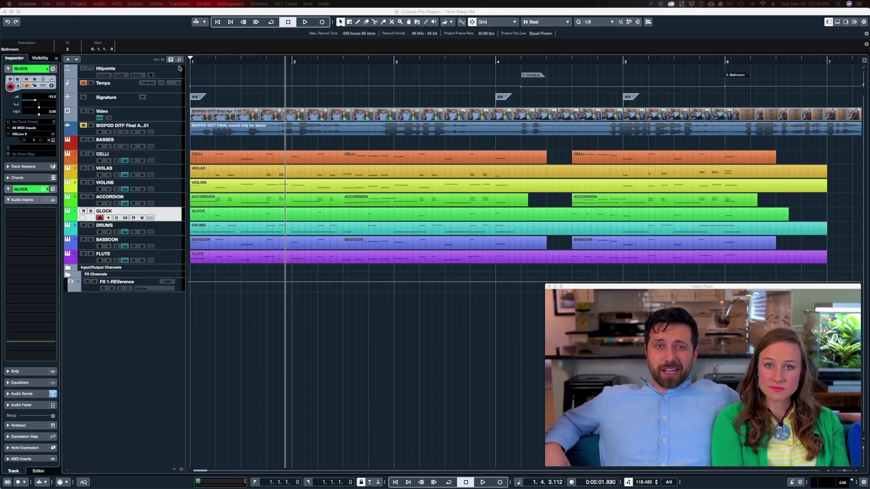
left_click(196, 62)
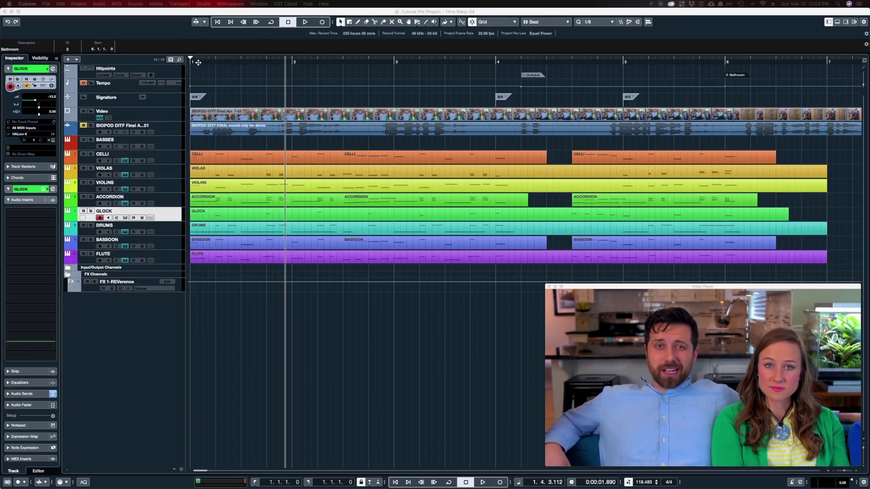
key("space")
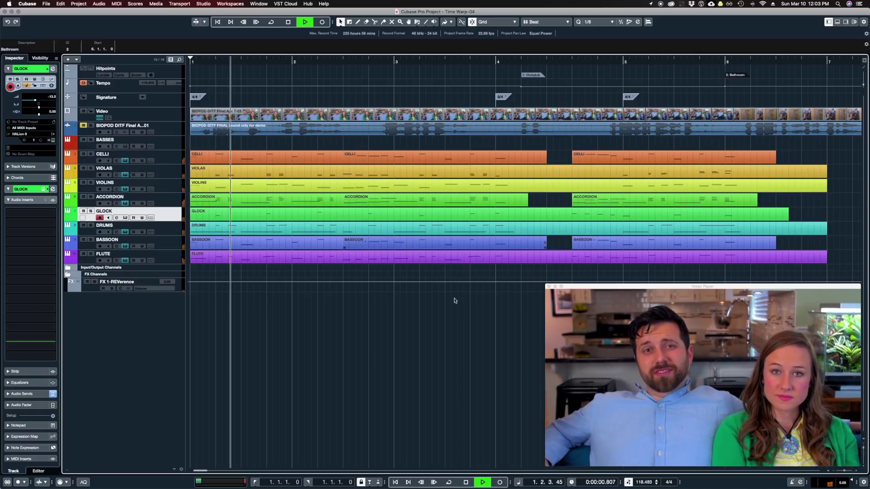
- Shift the video window slightly left during playback and stop just after the Bathroom marker
left_click_drag(682, 289, 668, 286)
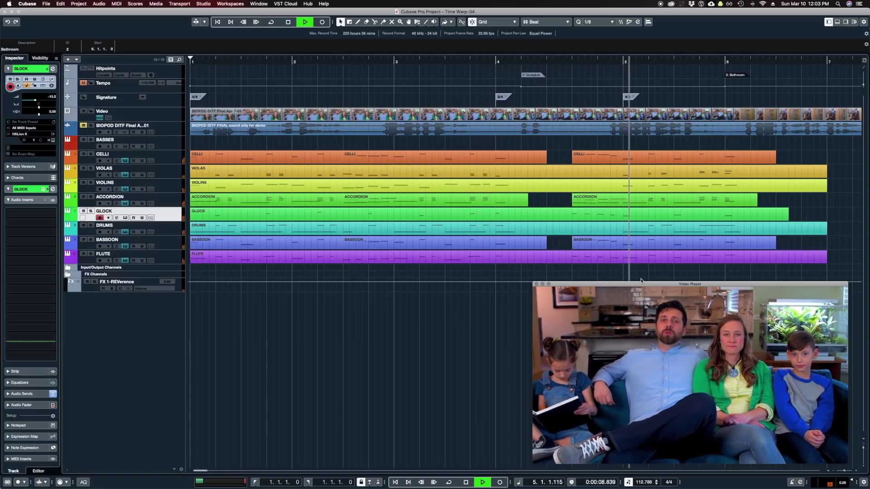
left_click(677, 218)
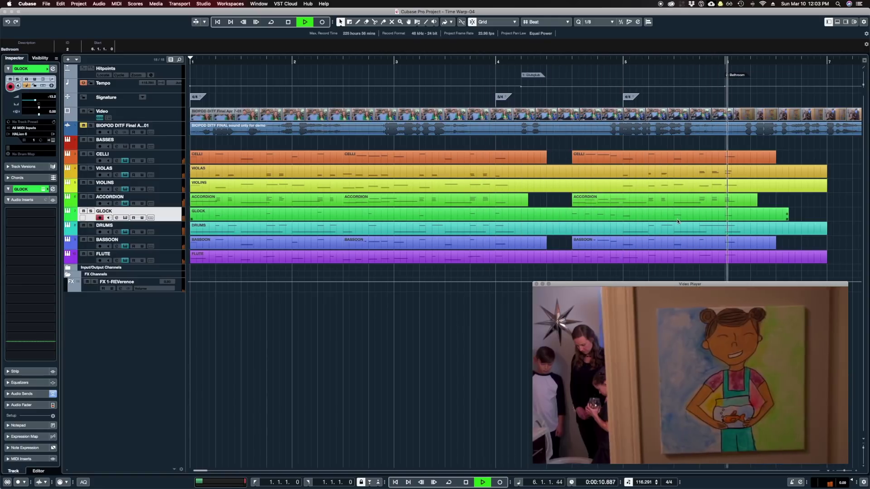
key("space")
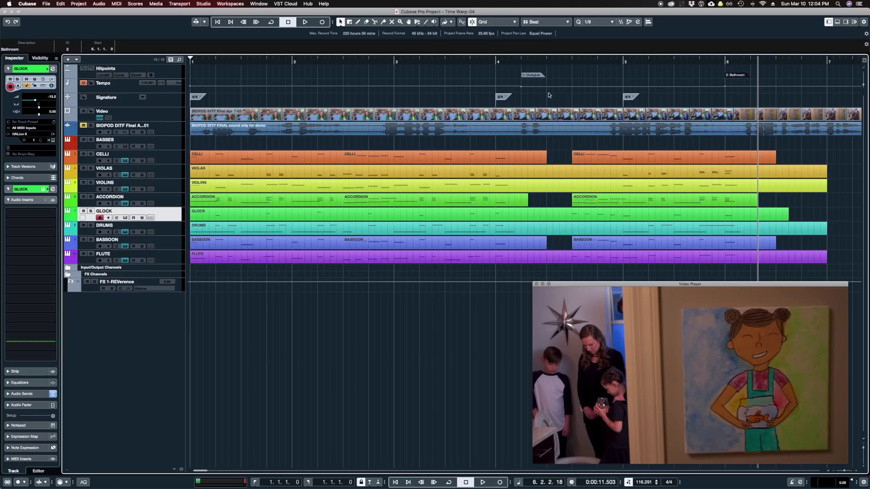
- Select the tempo events at bar 4 beat 2 and at bar 1, and make the Tempo track taller
left_click(535, 96)
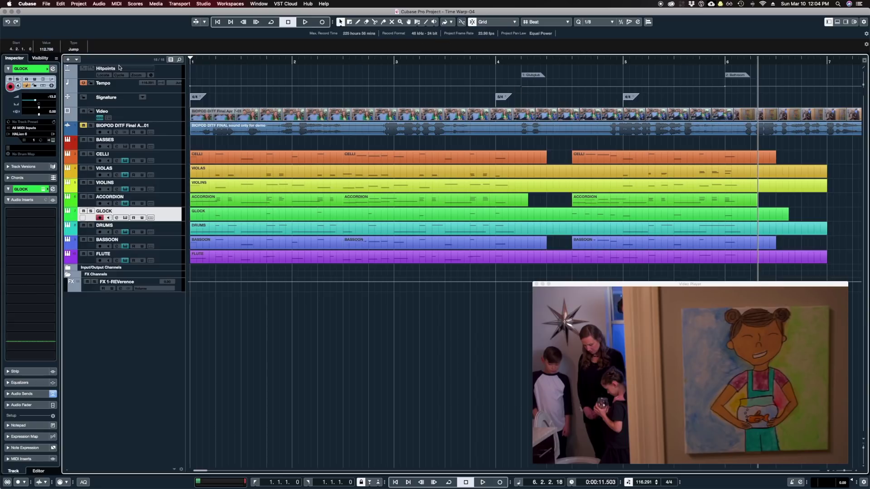
left_click_drag(204, 82, 187, 90)
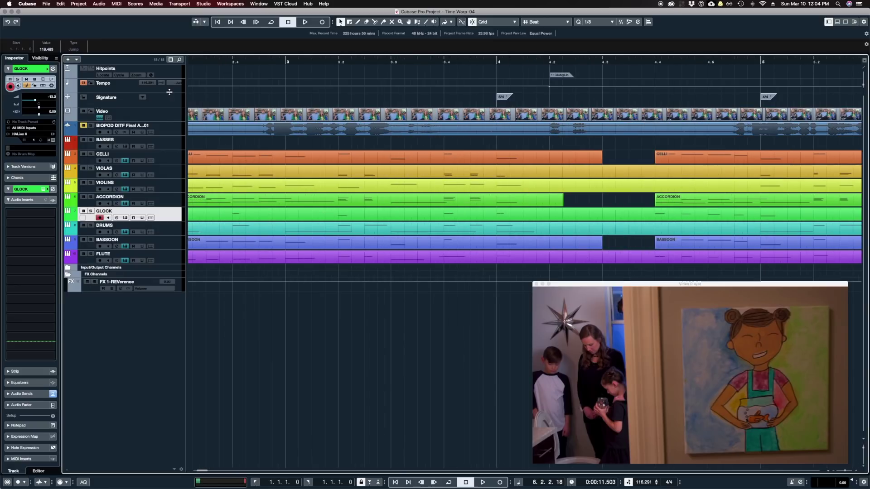
left_click_drag(169, 92, 169, 106)
key("g")
key("g")
scroll(495, 106, "left", 5)
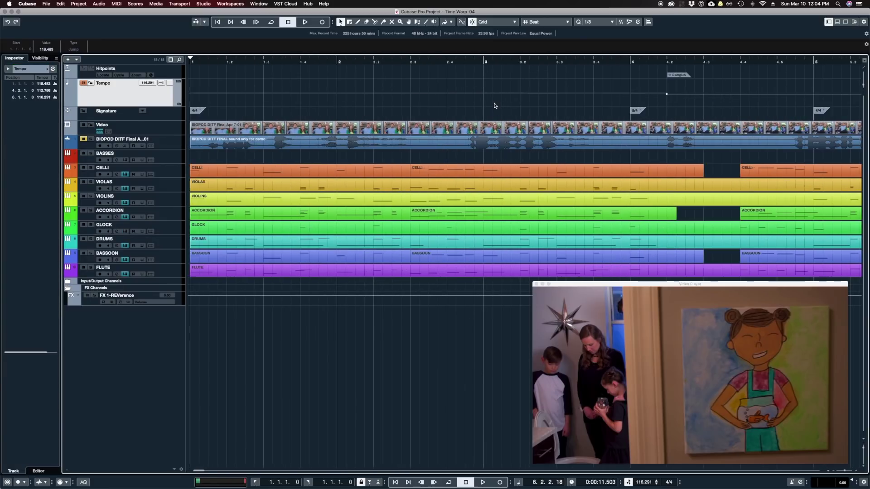
- Check the tempo markers with the Time Warp tool, return to Object Selection, and place the project cursor at bar 6
right_click(549, 107)
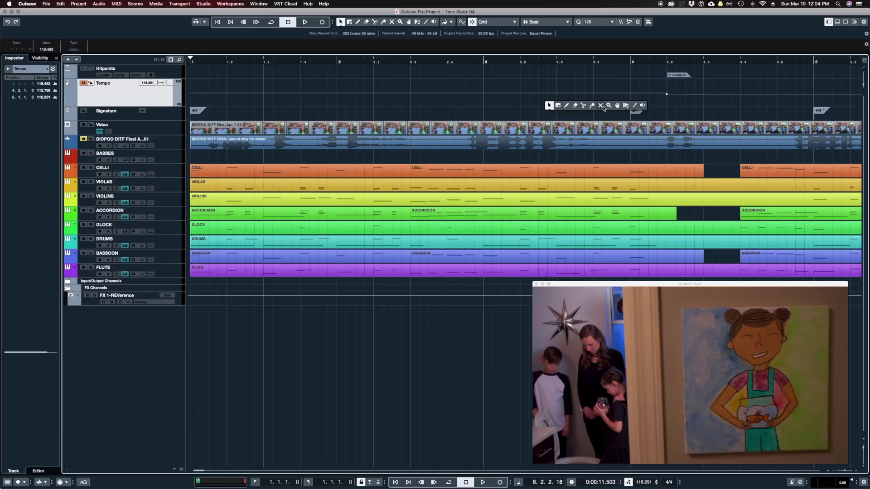
left_click(625, 106)
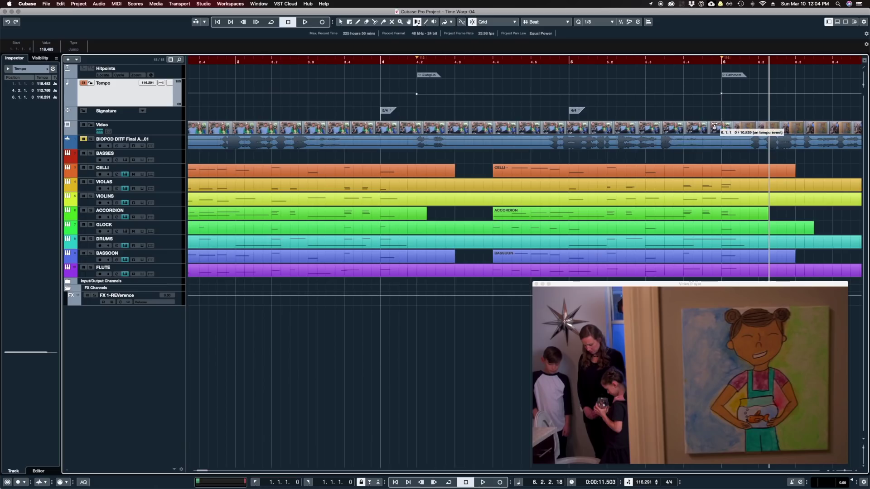
right_click(686, 73)
left_click(693, 77)
left_click_drag(701, 62, 721, 62)
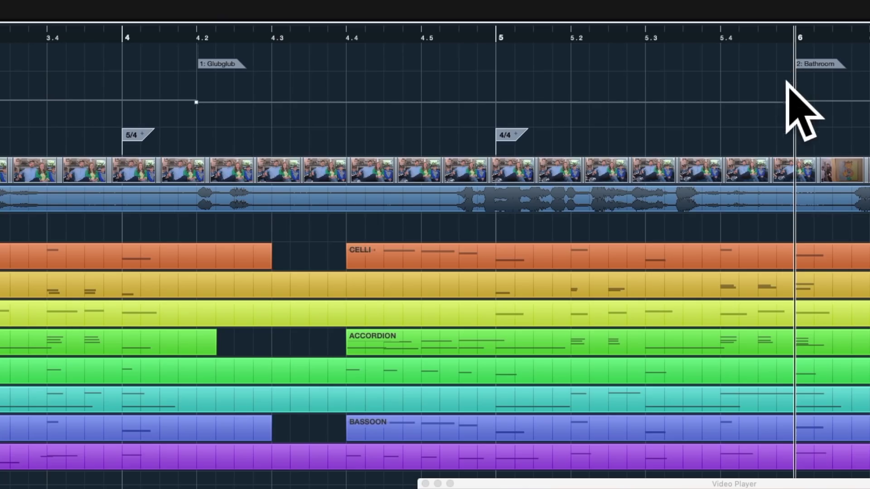
- Activate the Time Warp tool again and play from bar 4 to just past the start of bar 5
right_click(484, 80)
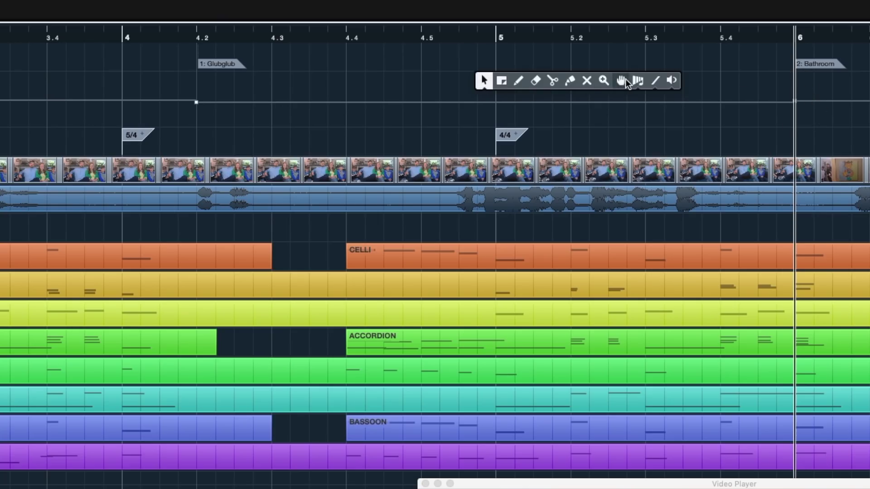
left_click(639, 81)
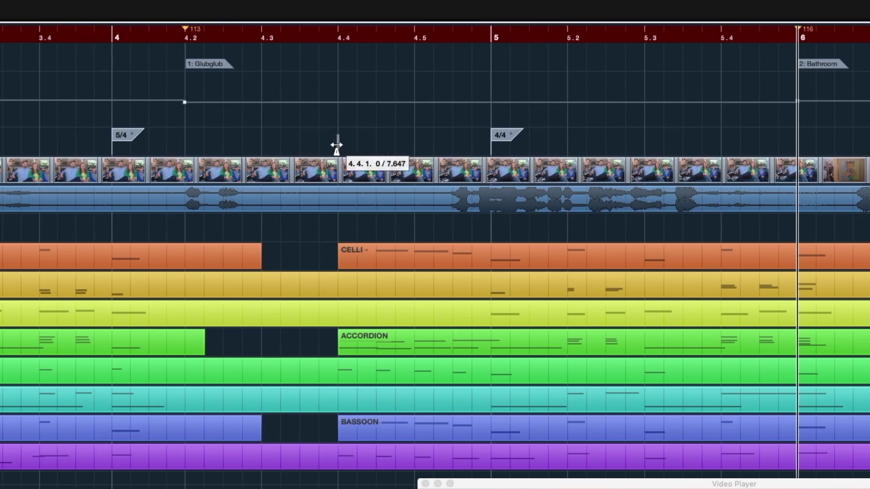
left_click(112, 33)
key("space")
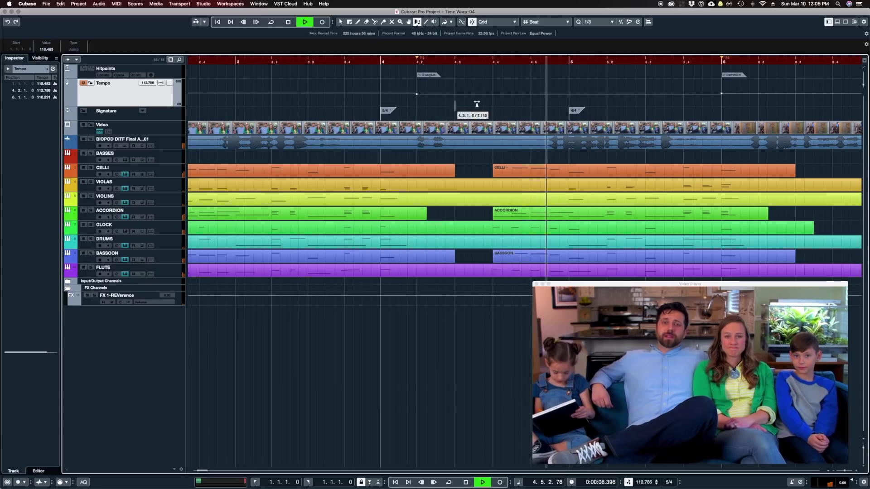
key("space")
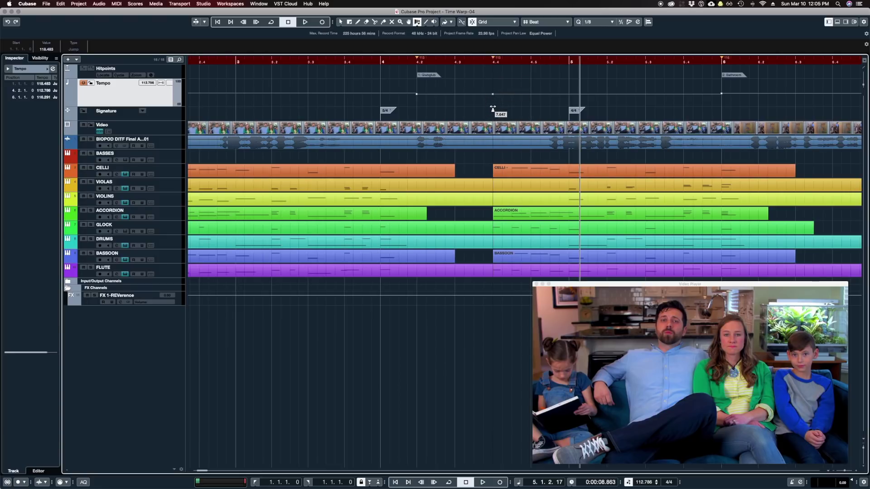
- Warp beat 4 of bar 4 slightly later, to about 7.712 s, adding a tempo event there
mouse_move(493, 109)
left_mouse_down()
mouse_move(505, 108)
mouse_move(478, 107)
mouse_move(490, 106)
left_mouse_up()
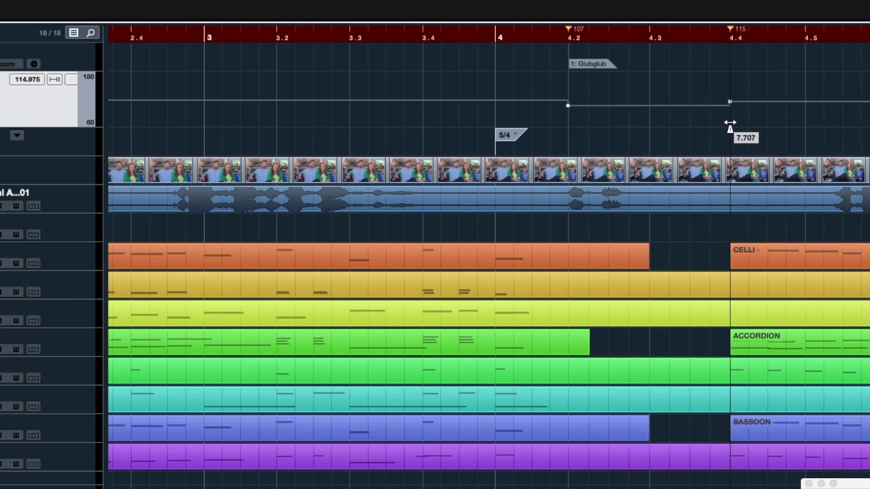
left_click_drag(730, 126, 730, 126)
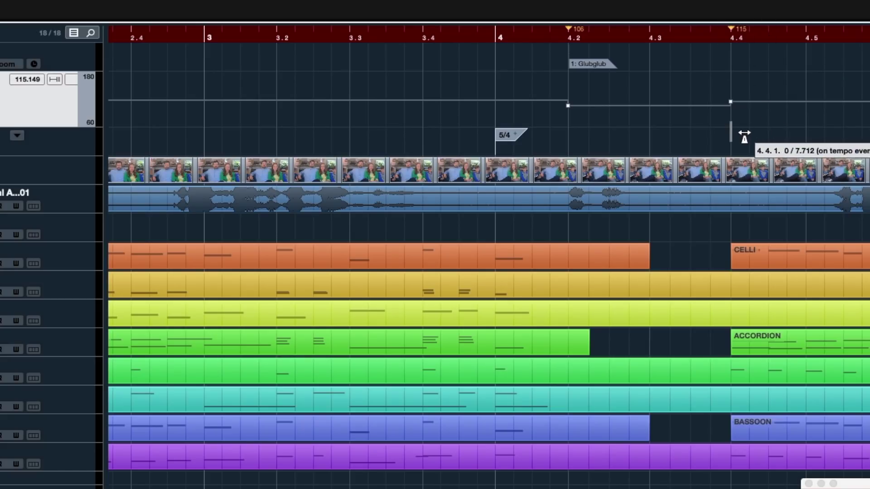
scroll(731, 132, "left", 10)
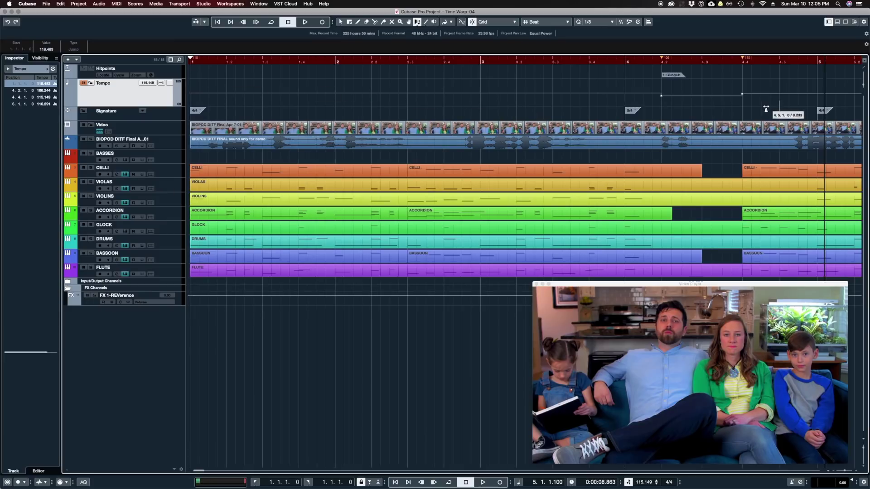
scroll(766, 108, "right", 5)
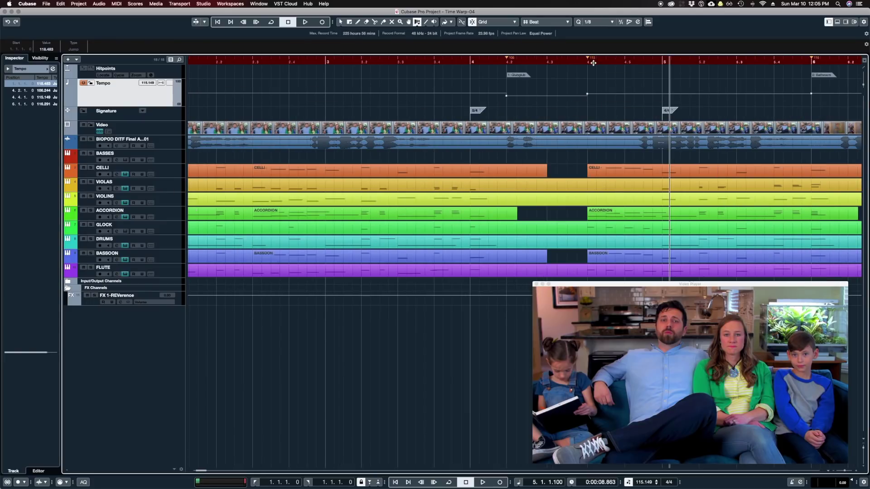
- Try beat 4 of bar 4 at later and earlier positions, from about 7.798 s to about 7.570 s, with Time Warp
left_click_drag(588, 107, 590, 108)
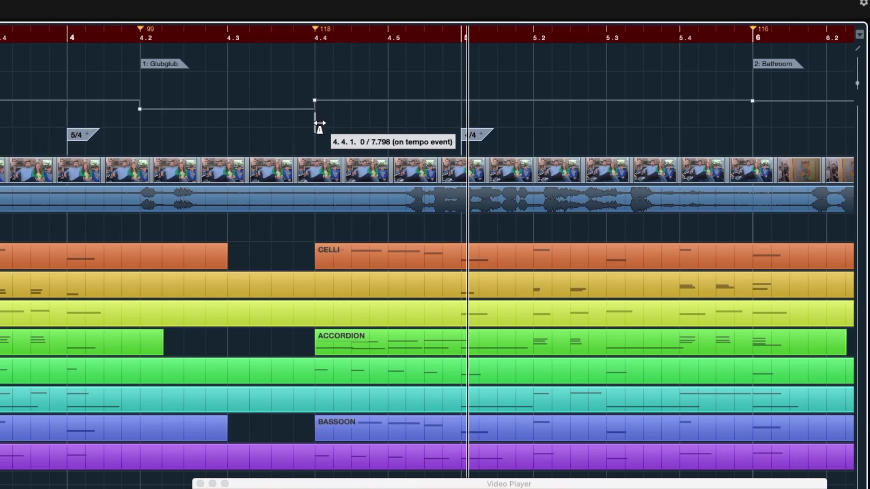
mouse_move(594, 108)
left_mouse_down()
mouse_move(581, 108)
mouse_move(591, 107)
left_mouse_up()
left_click_drag(310, 127, 308, 126)
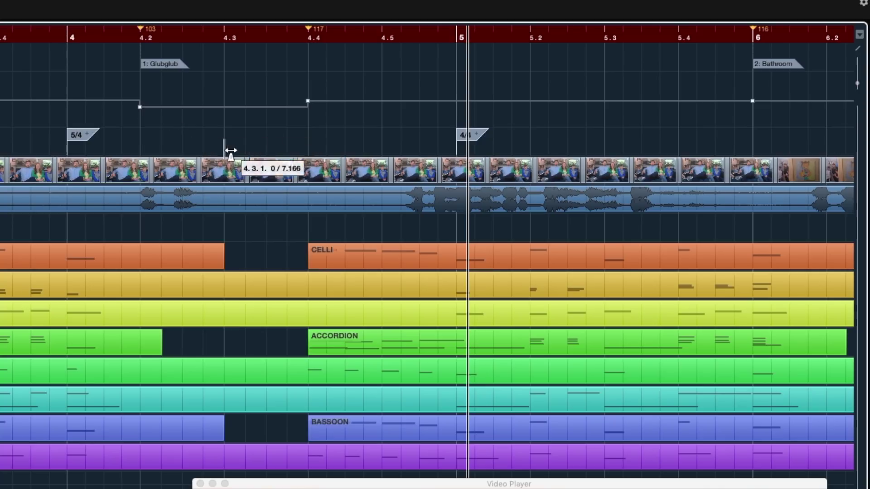
left_click_drag(319, 130, 282, 131)
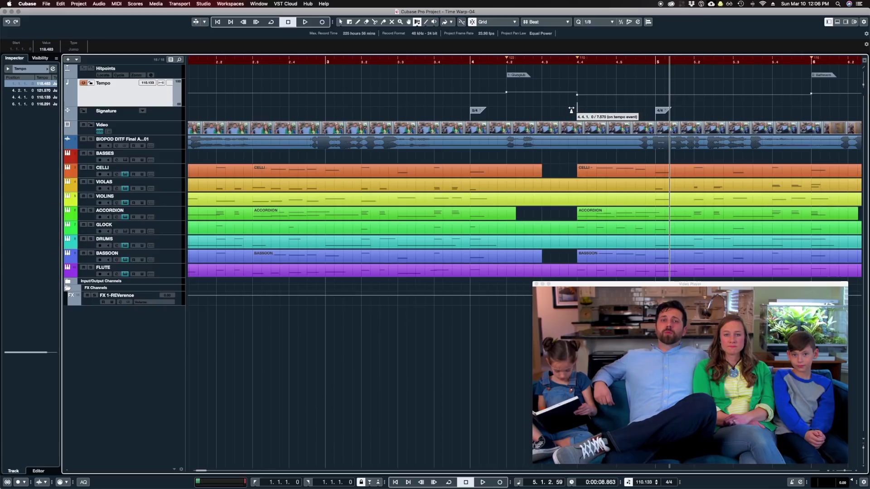
- Warp beat 4 of bar 4 later to about 7.8 s, and play the music against the video
left_click_drag(579, 110, 594, 112)
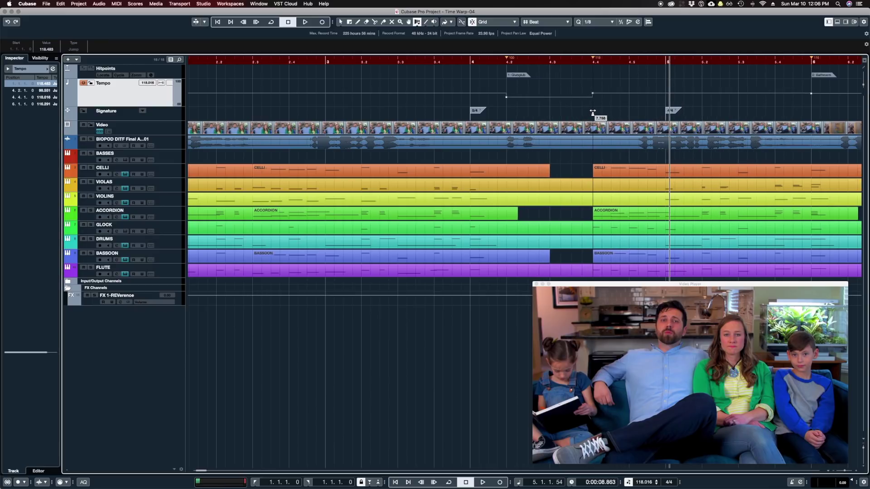
left_click(455, 61)
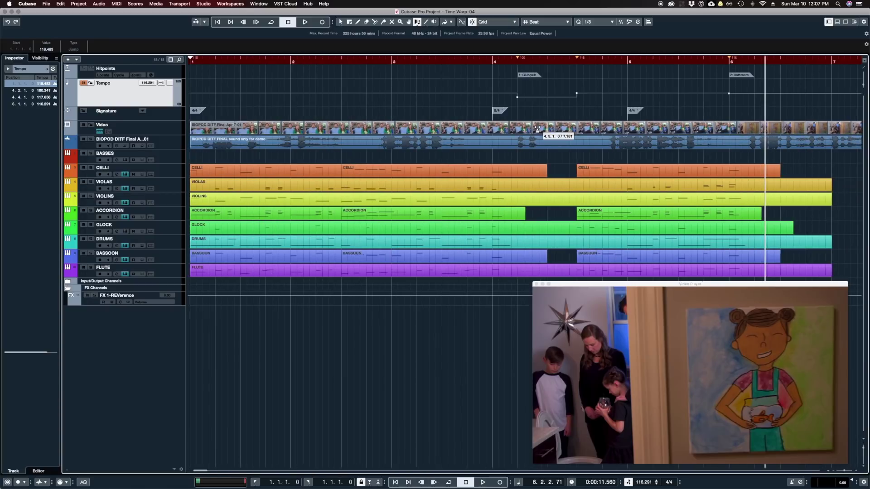
key("space")
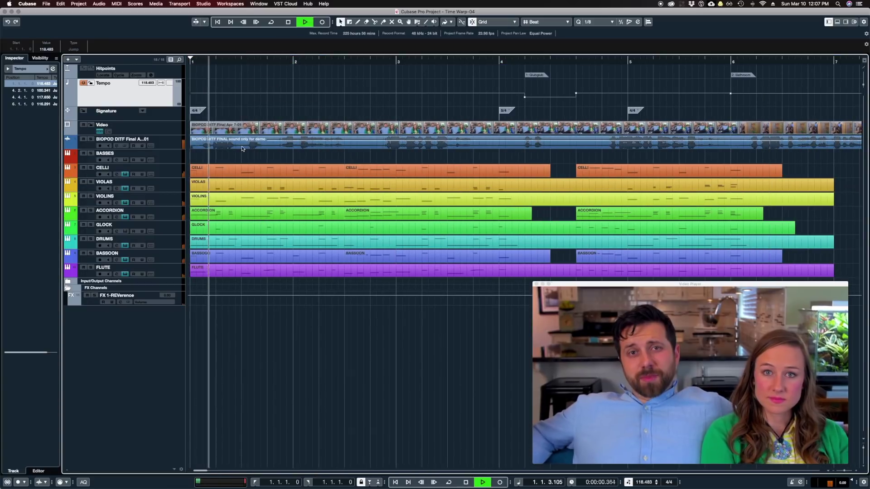